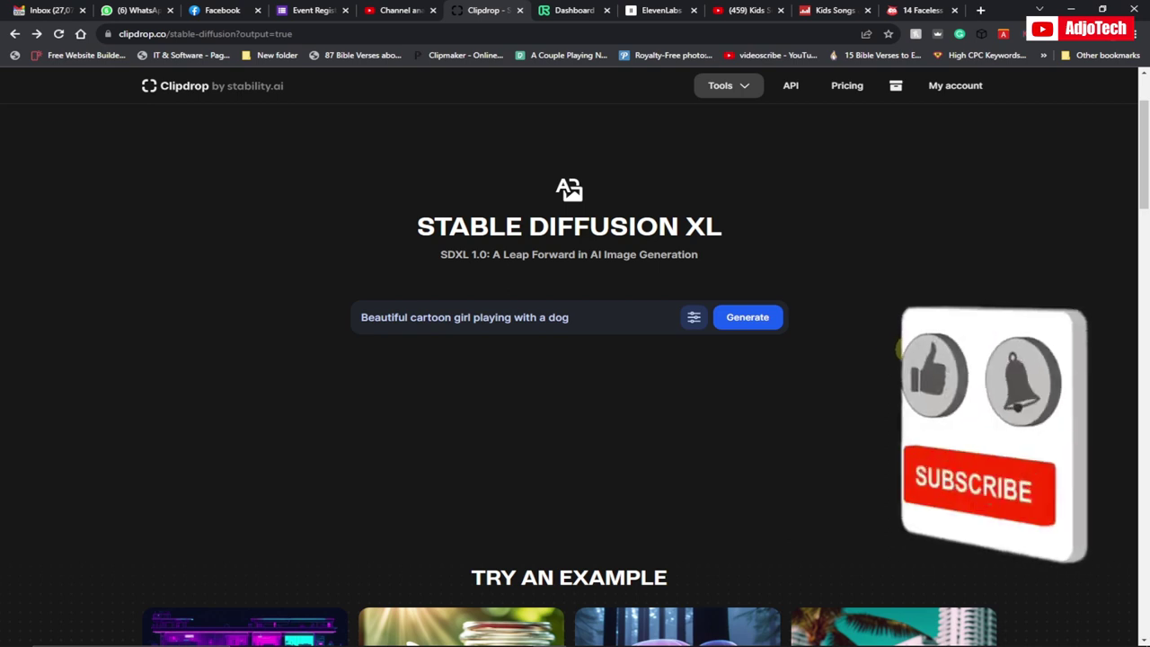
Step: Check the kids songs channel's estimated monthly earnings on its Social Blade statistics
scroll(922, 358, "down", 5)
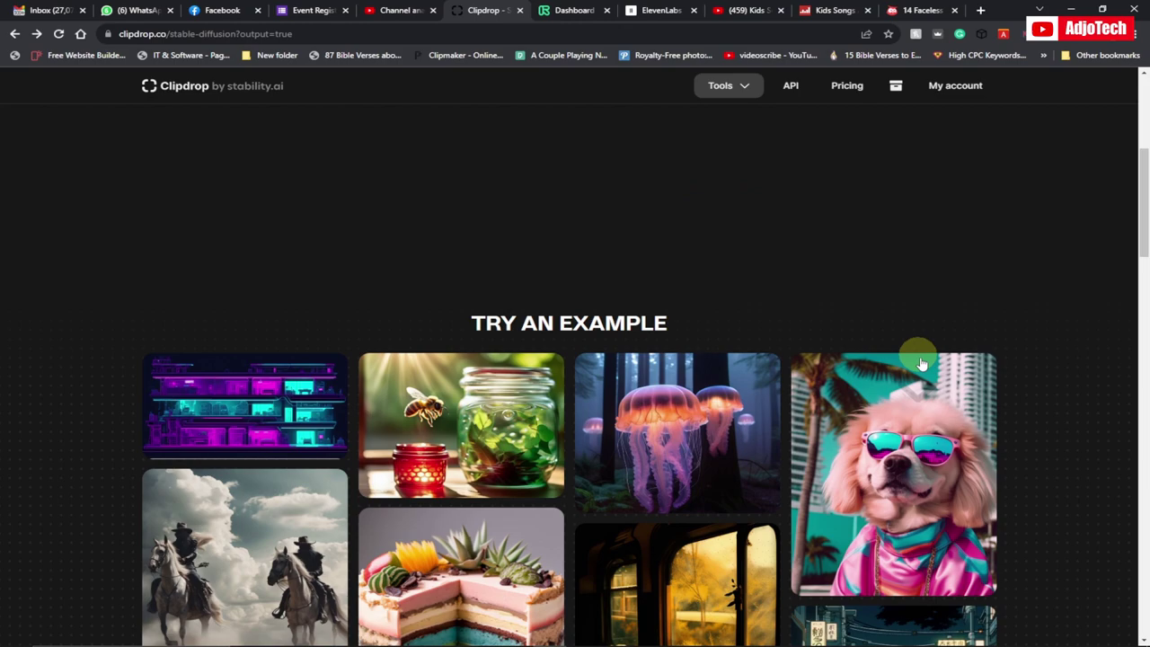
scroll(1009, 461, "up", 5)
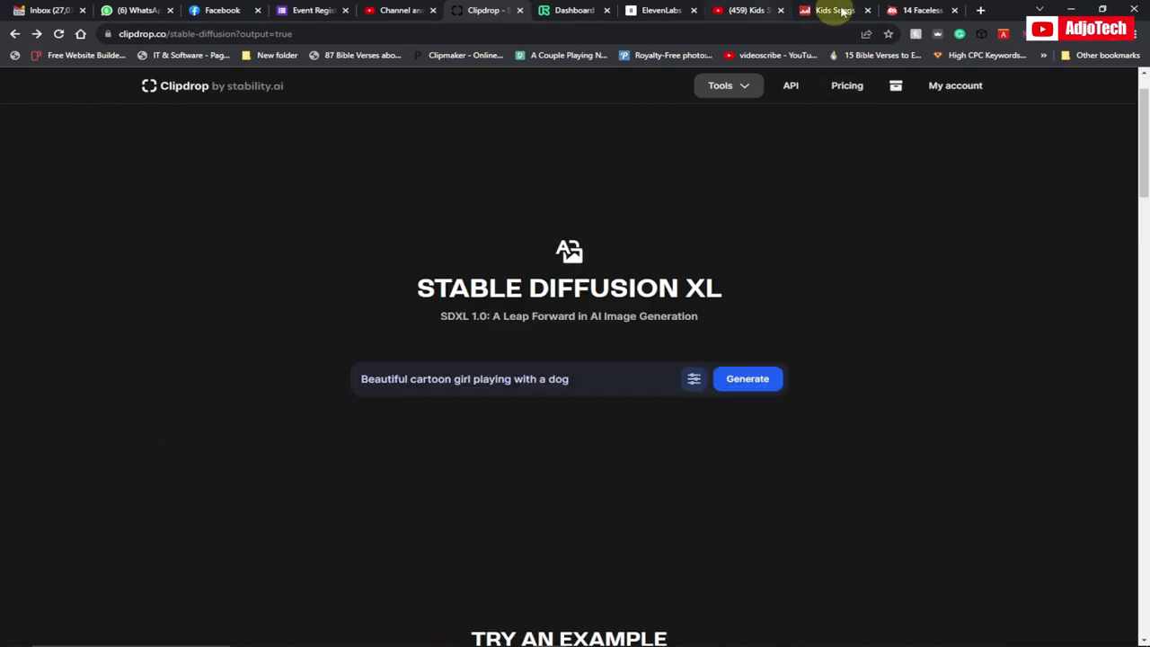
left_click(836, 11)
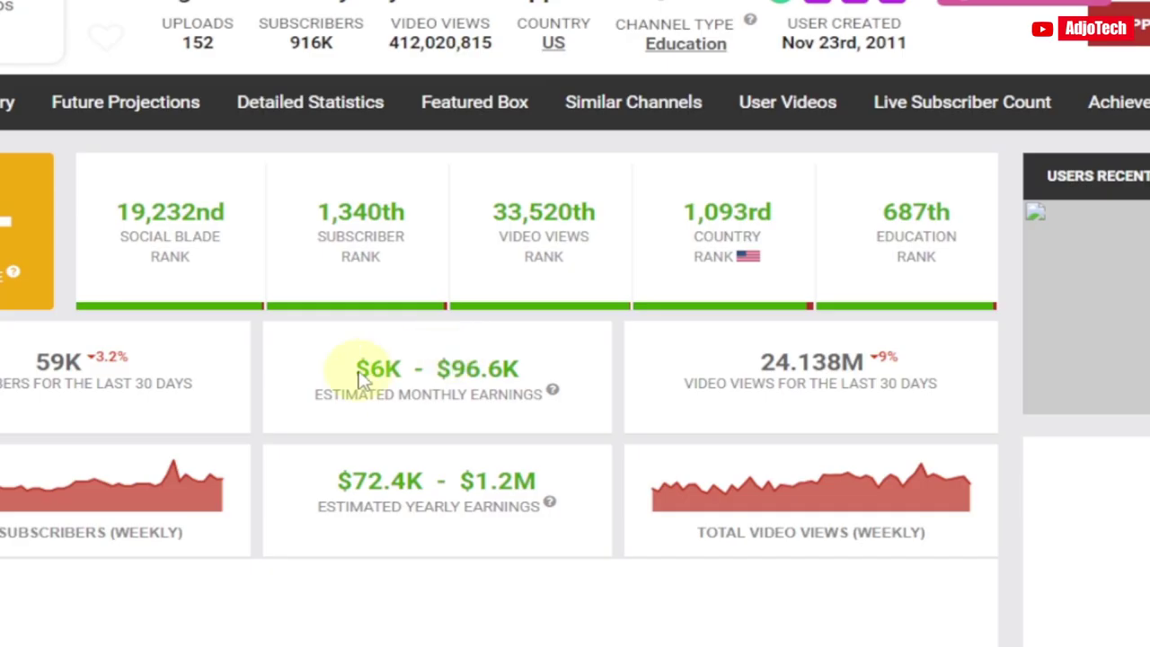
left_click_drag(402, 378, 511, 384)
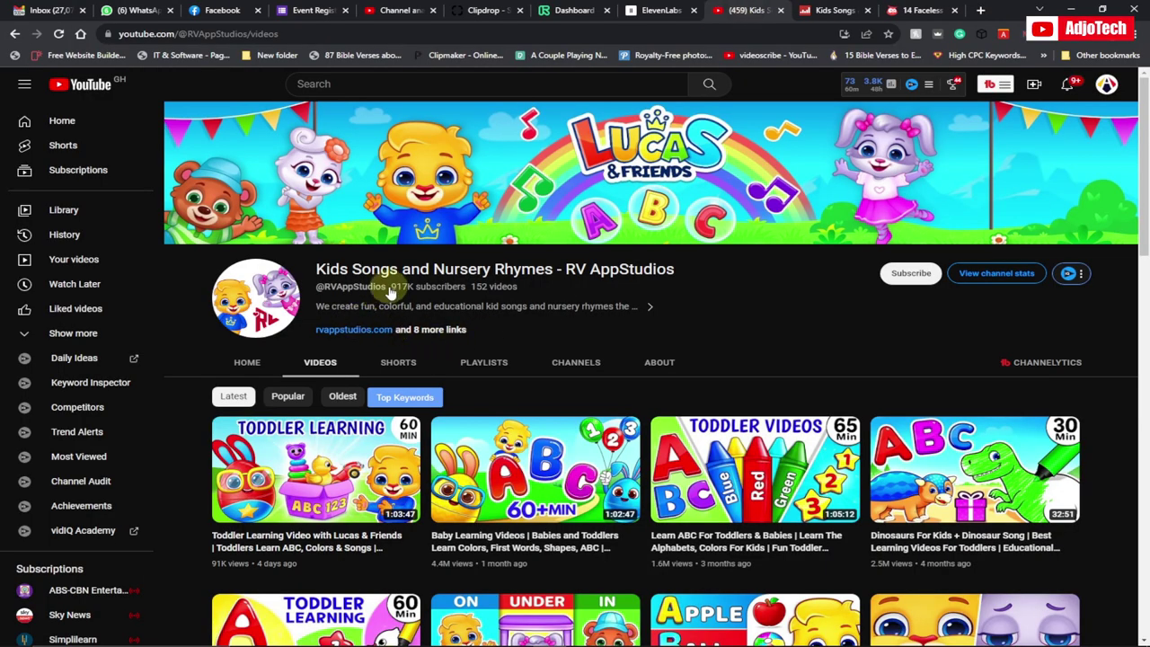
left_click(838, 10)
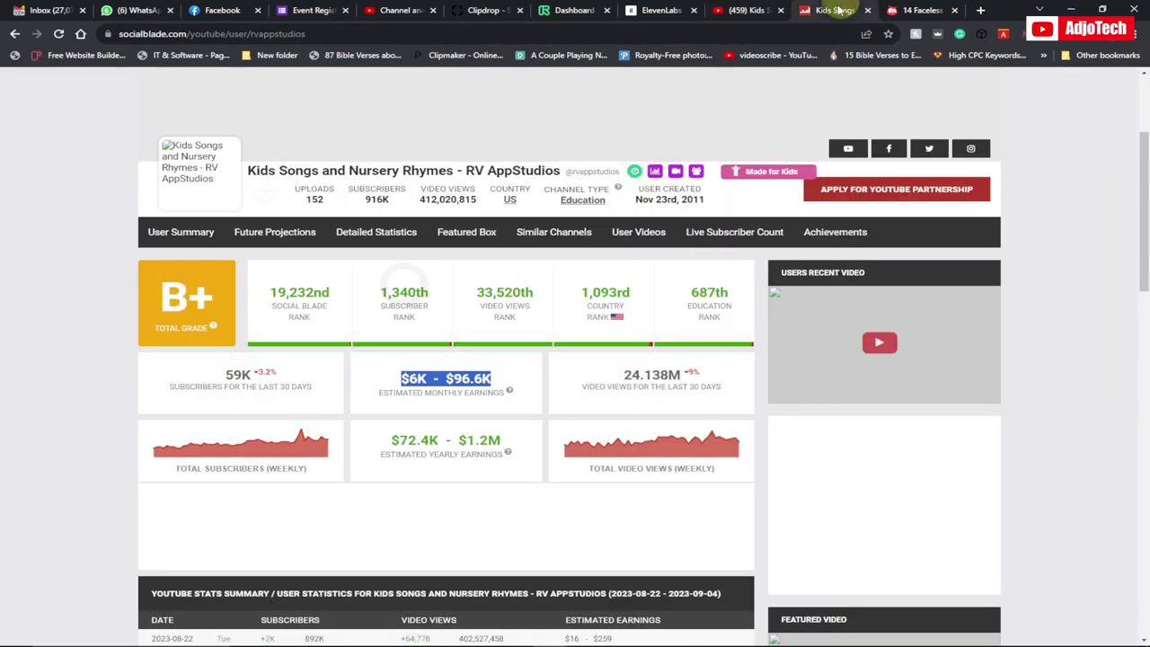
left_click(464, 376)
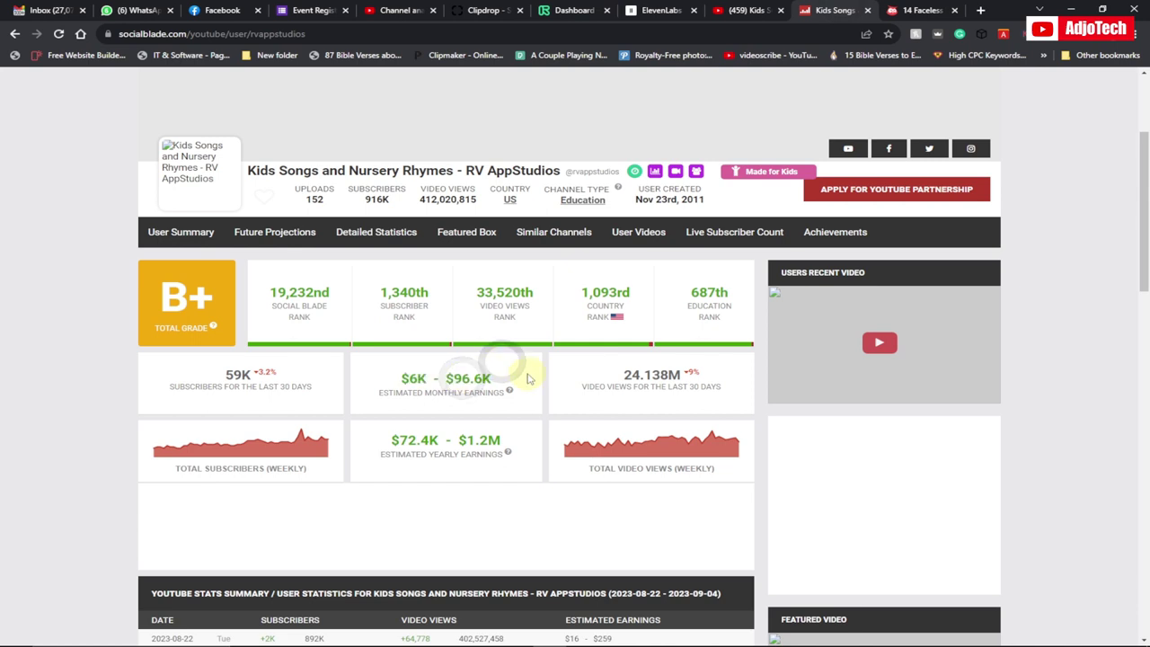
Step: Return to the Clipdrop image generator and review the girl-and-dog prompt
left_click(476, 10)
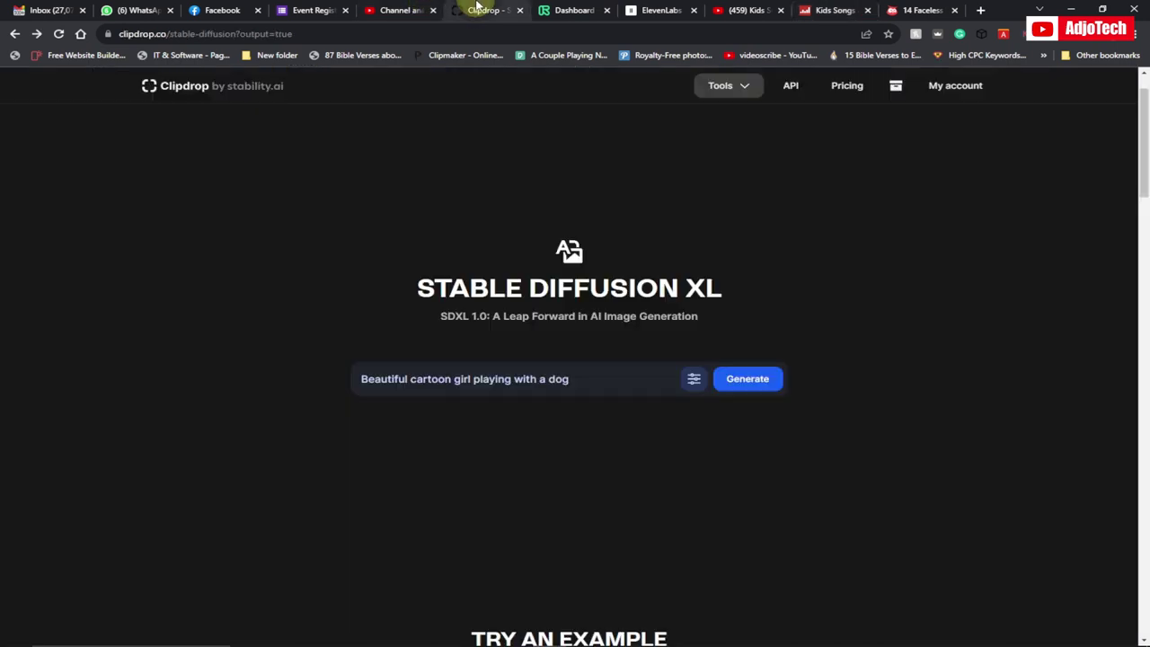
scroll(325, 322, "down", 3)
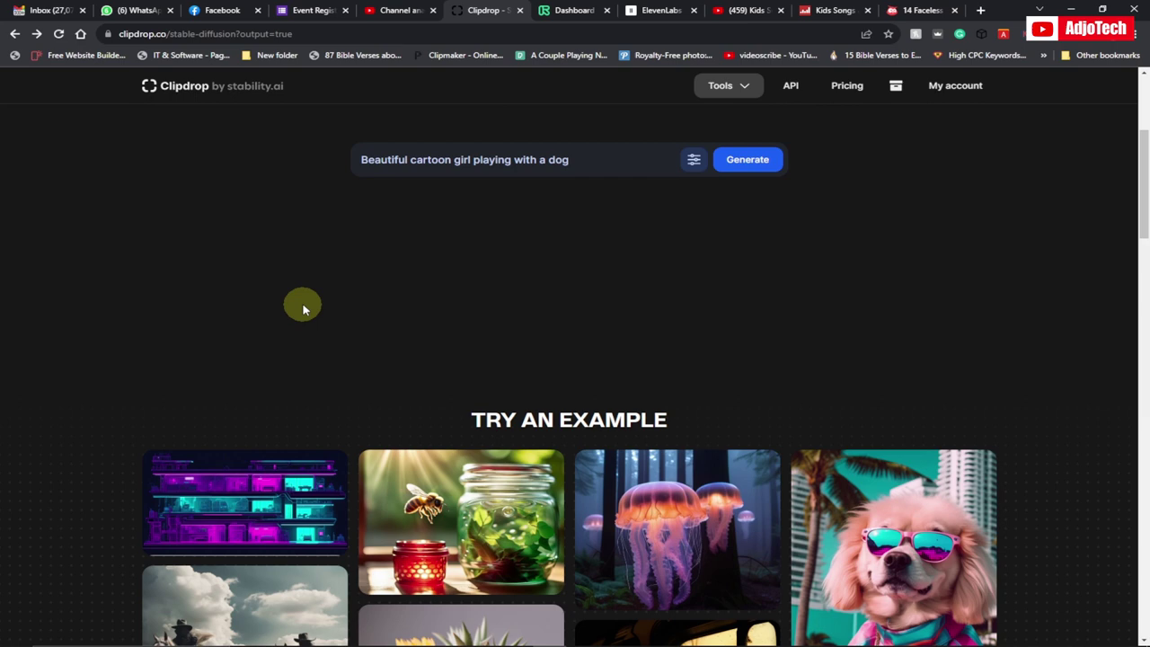
scroll(333, 310, "down", 2)
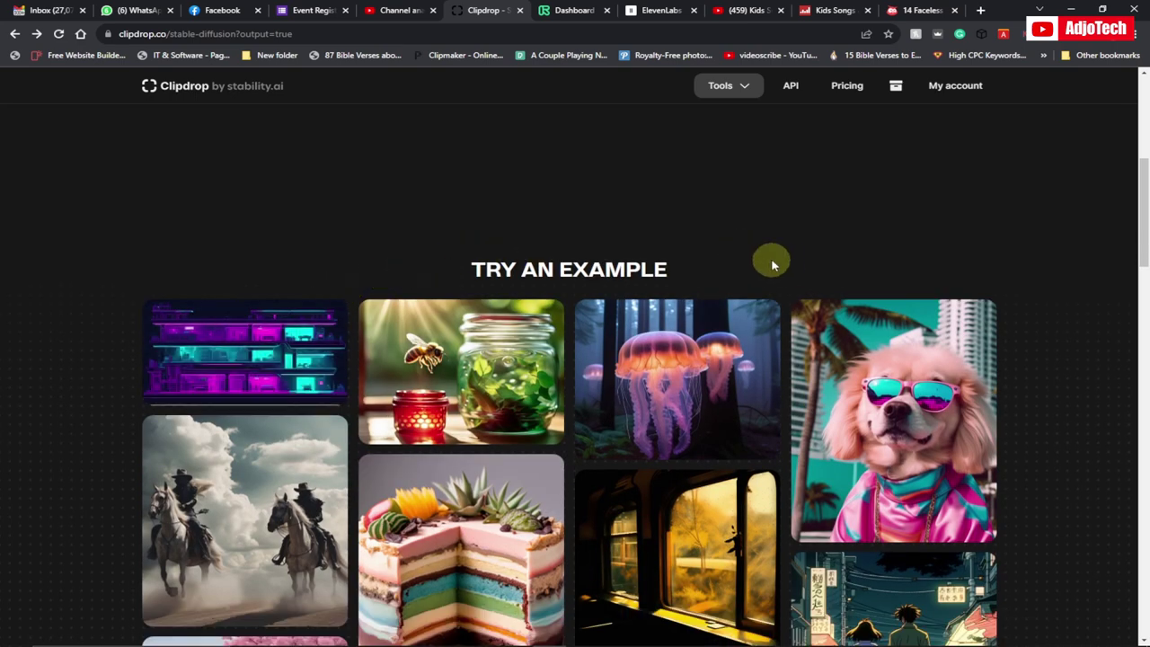
scroll(767, 258, "down", 3)
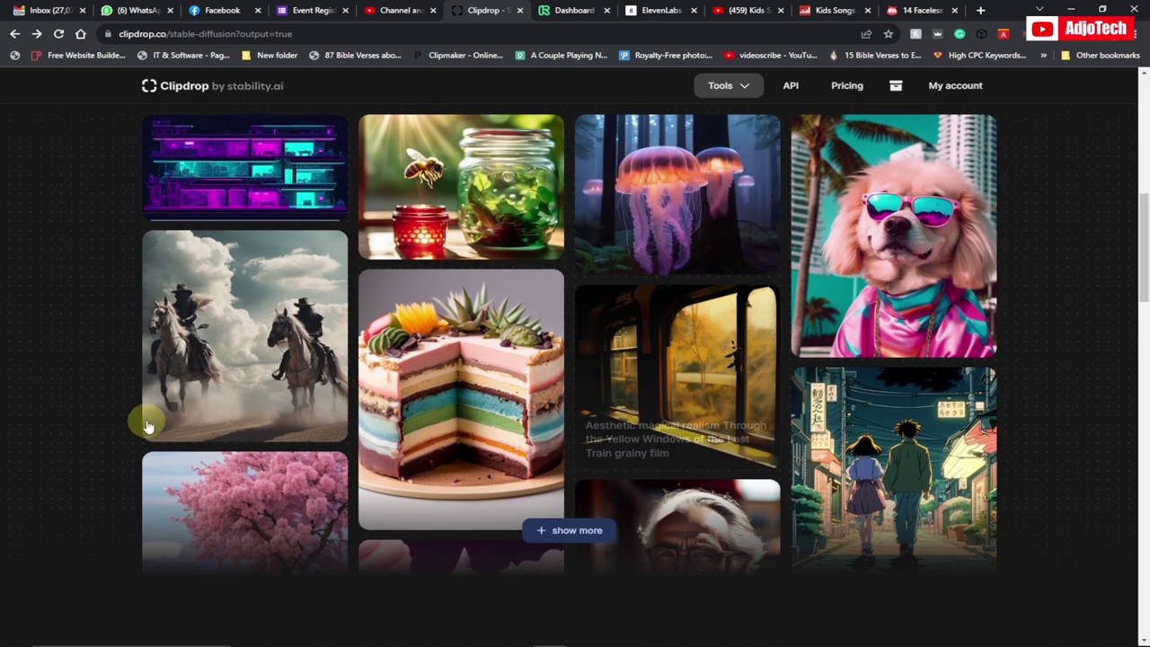
scroll(120, 388, "up", 5)
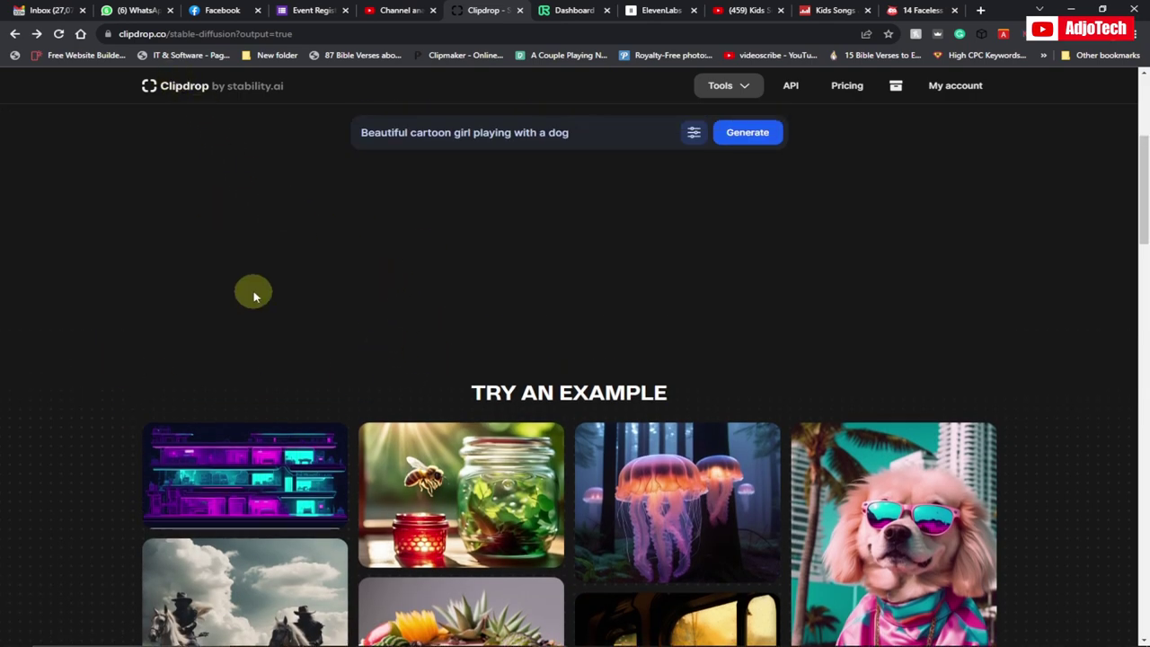
left_click_drag(585, 132, 295, 137)
scroll(447, 267, "up", 3)
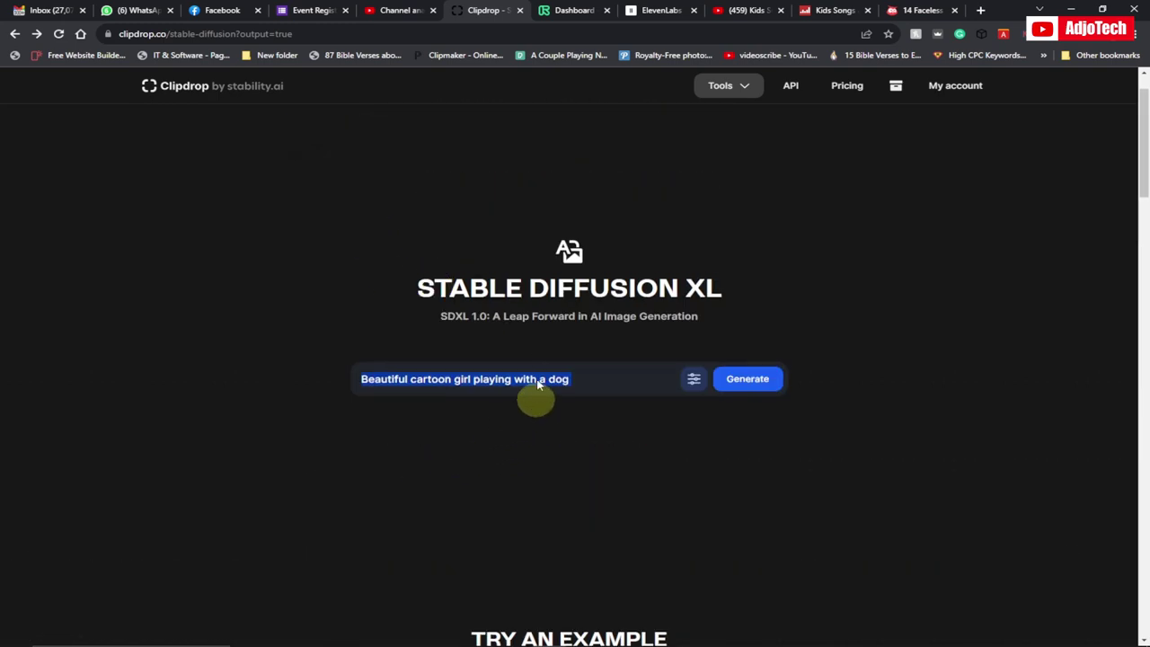
left_click(739, 86)
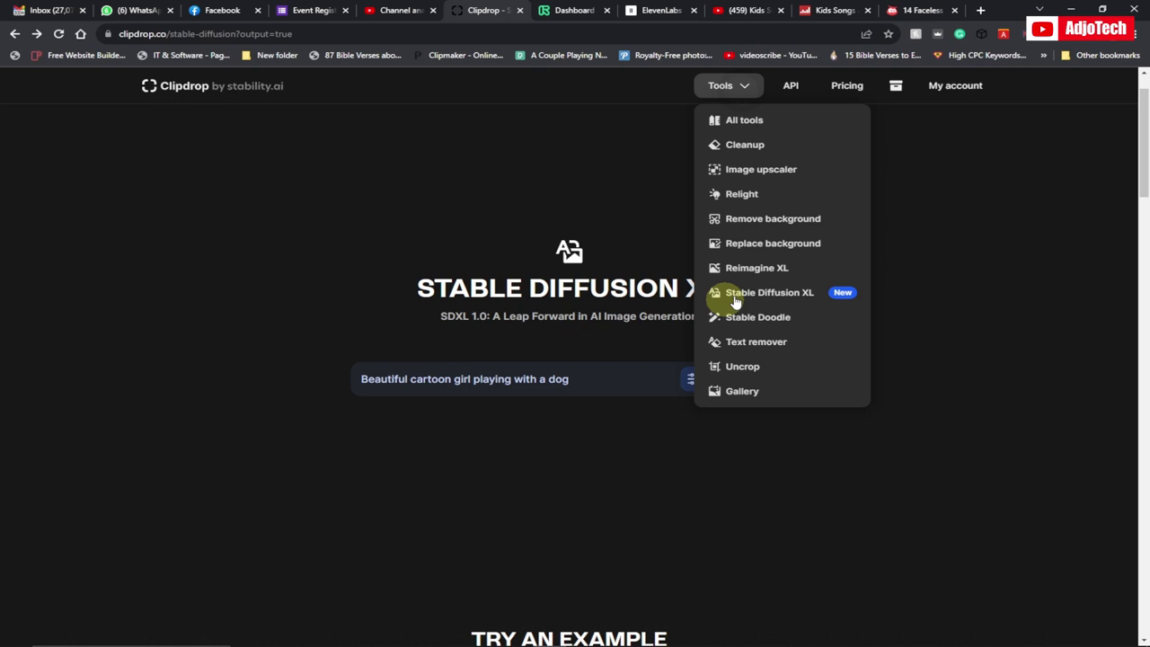
left_click(493, 495)
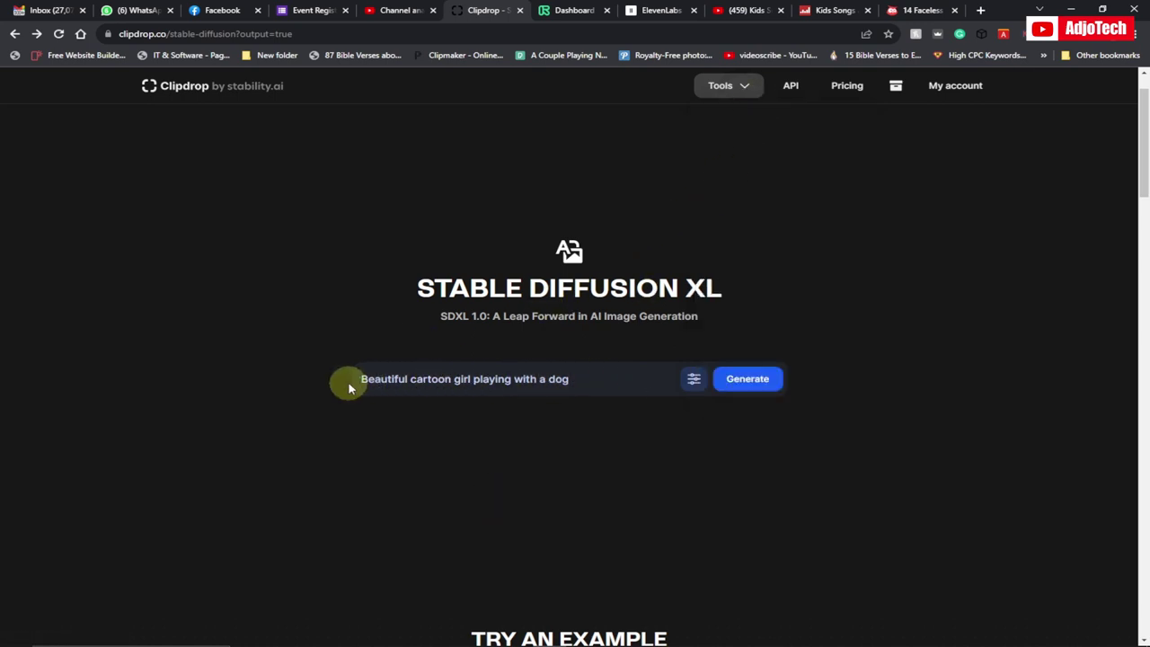
Step: In the generation settings, choose the Widescreen (16:9) aspect ratio
triple_click(625, 379)
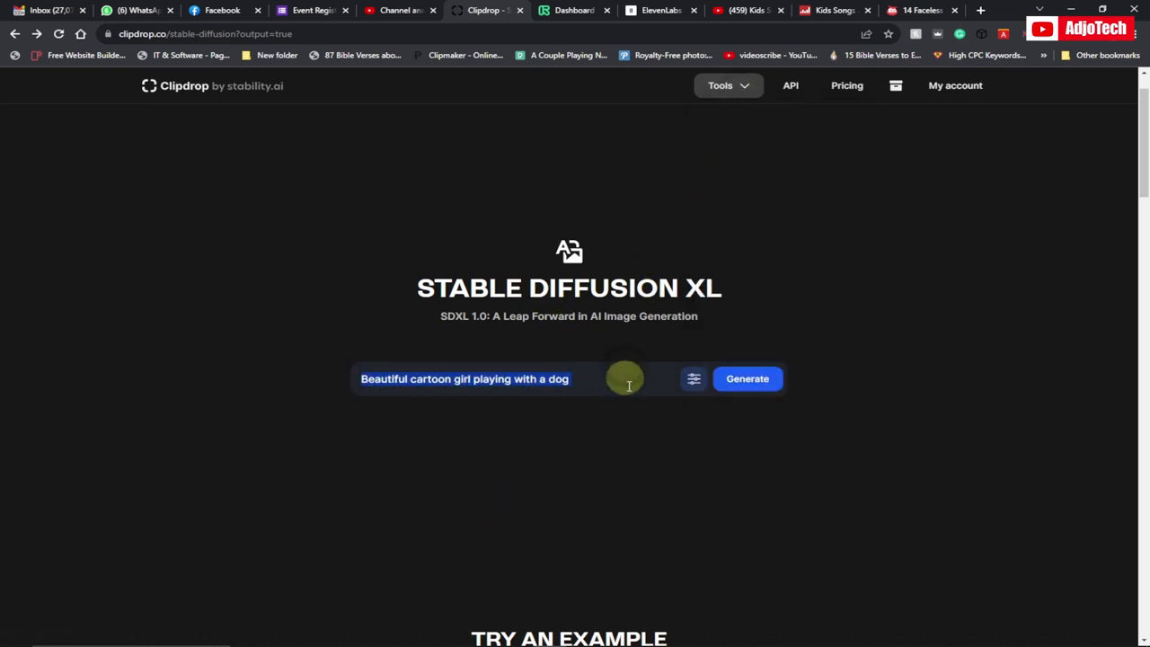
left_click(692, 380)
scroll(504, 316, "down", 2)
left_click(415, 298)
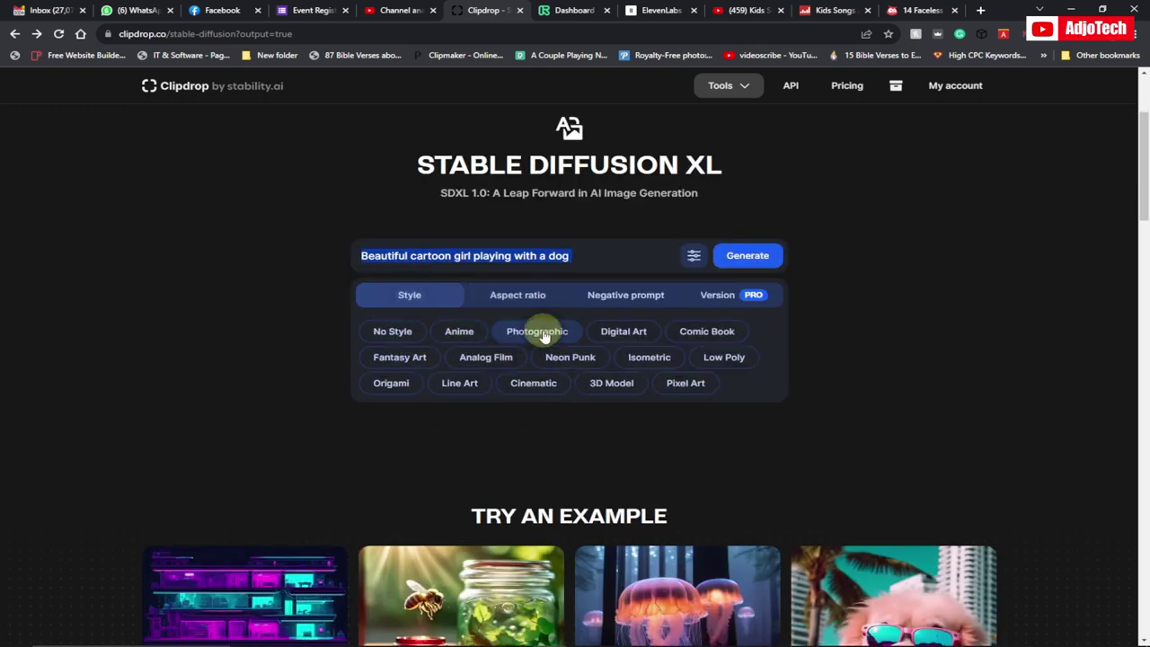
left_click(506, 299)
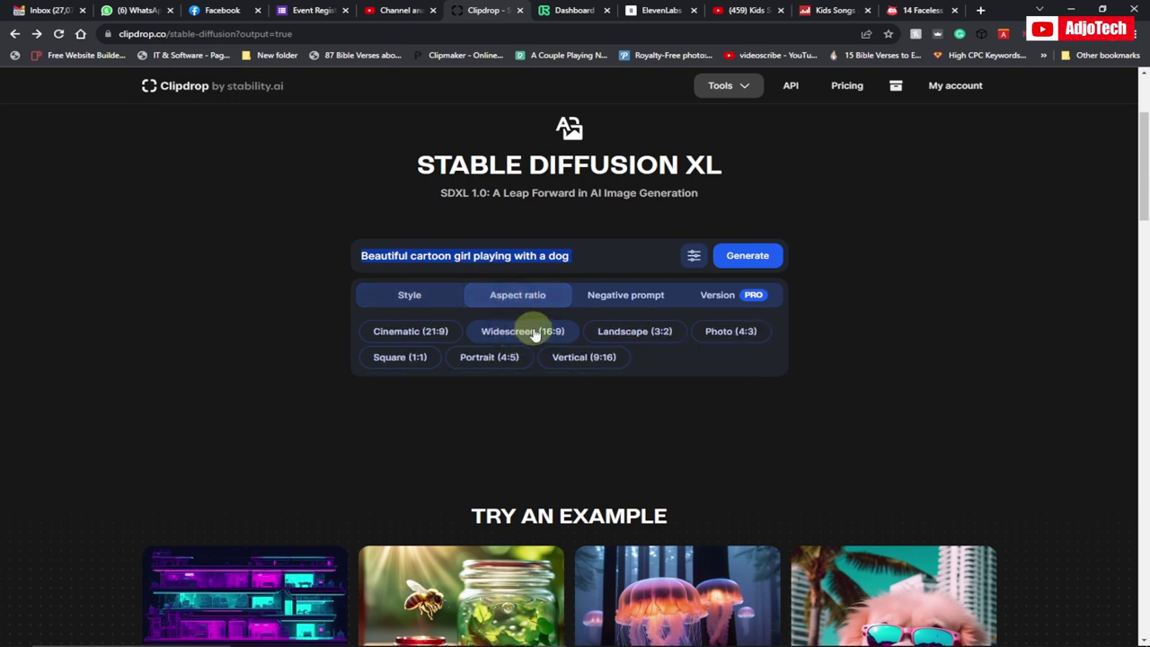
left_click(521, 331)
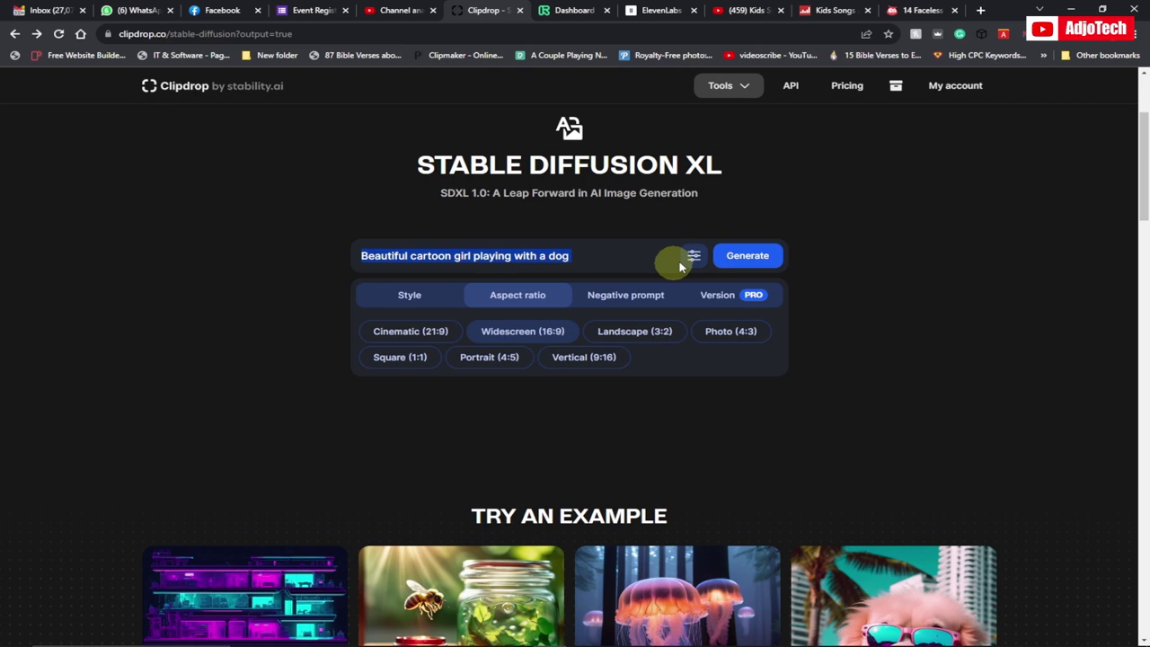
Step: Generate four girl-and-dog images, compare them and pick the white-puppy version
left_click(743, 259)
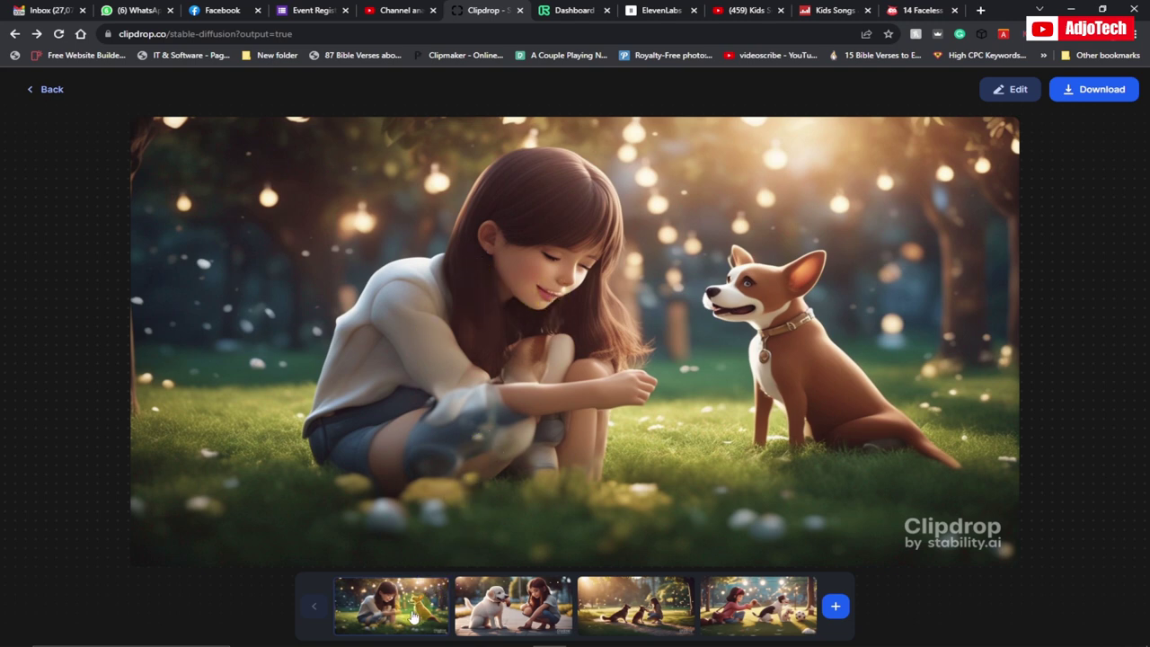
left_click(506, 606)
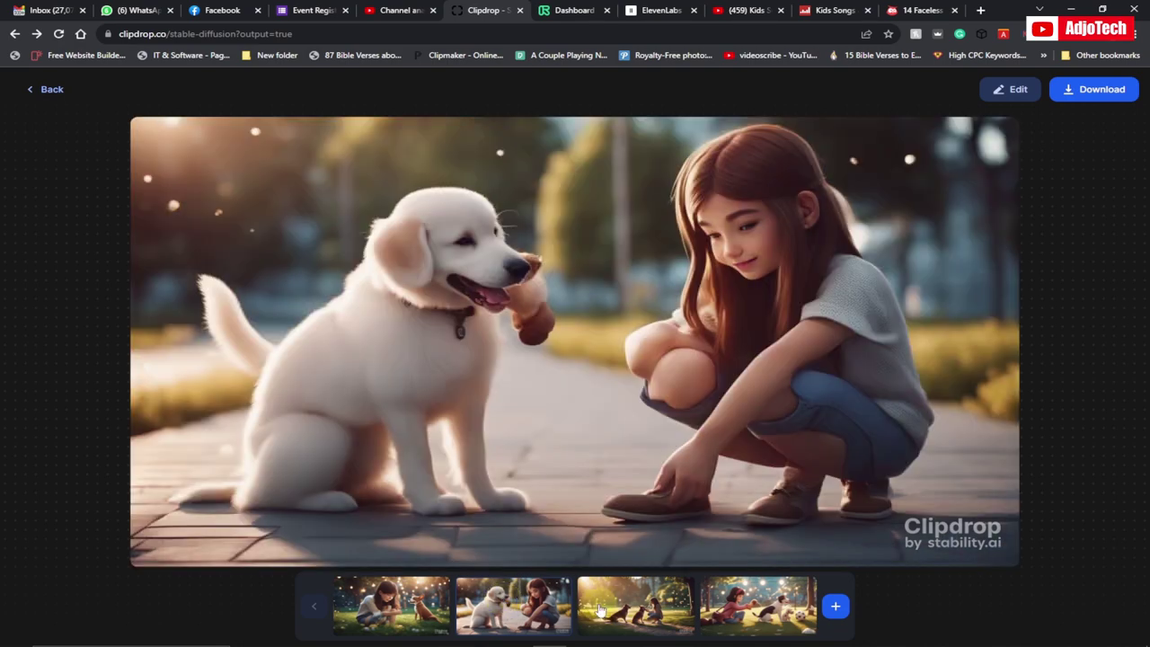
left_click(647, 606)
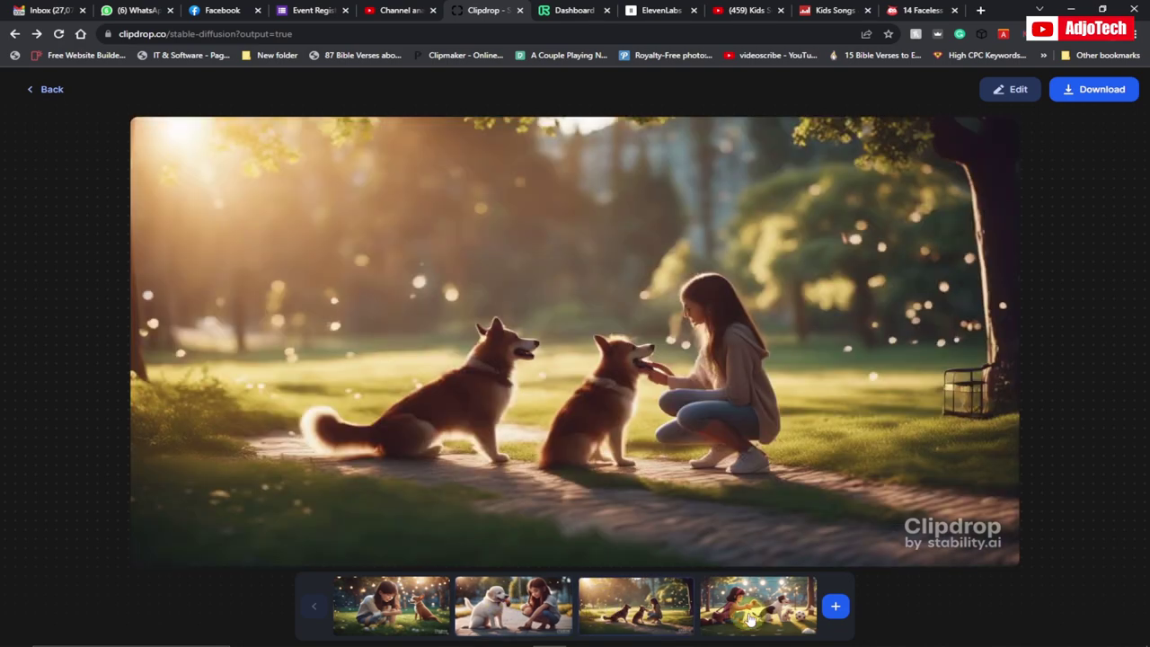
left_click(758, 606)
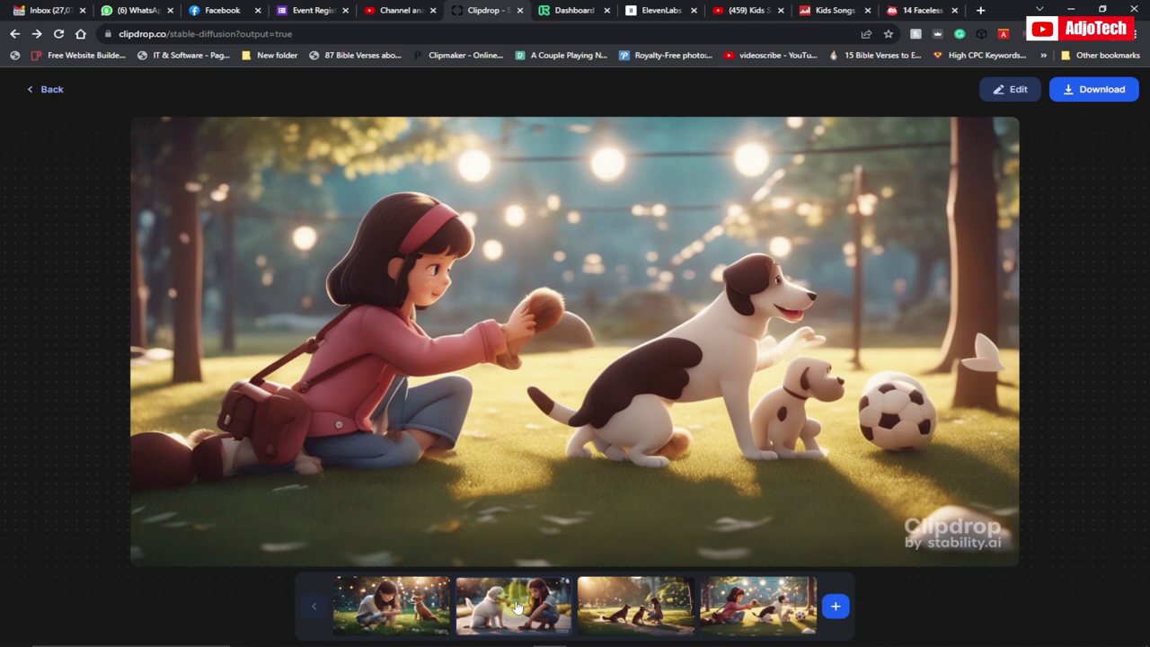
left_click(518, 609)
Step: Download the white-puppy image and bring up the Runway dashboard
left_click(1102, 93)
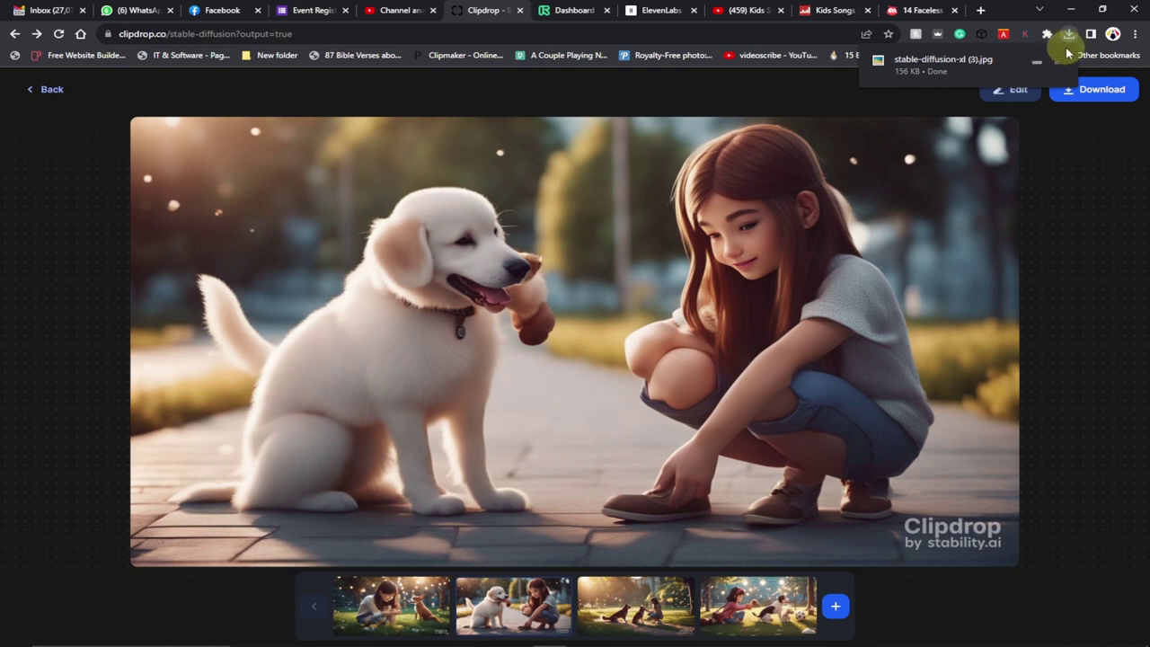
left_click(1069, 33)
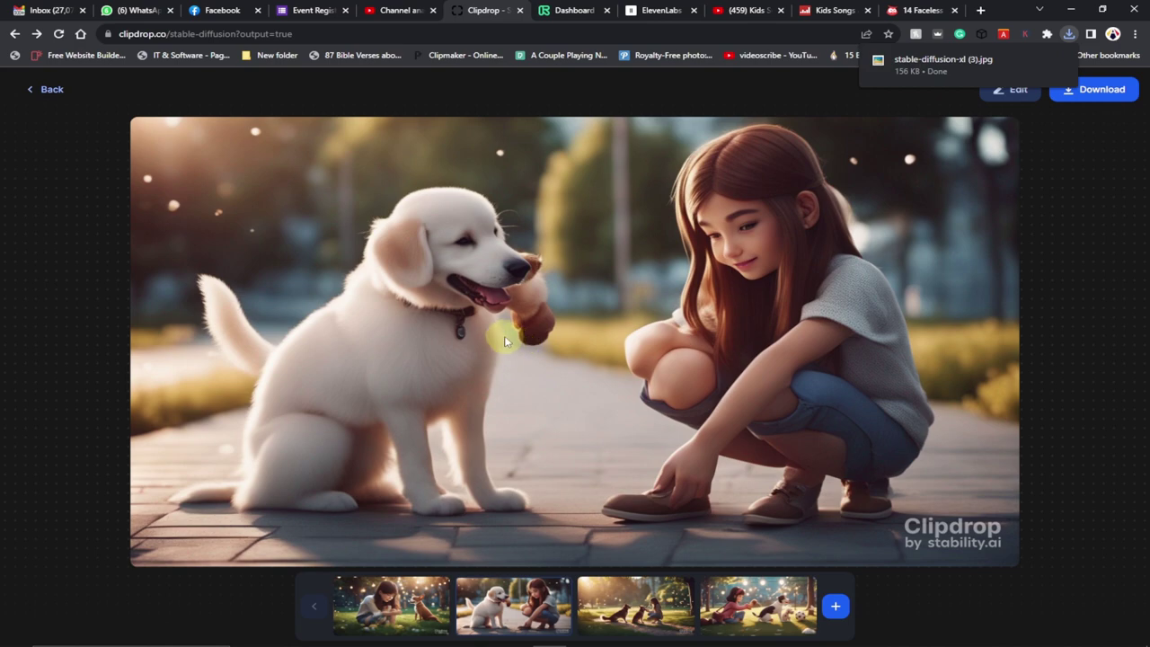
left_click(562, 11)
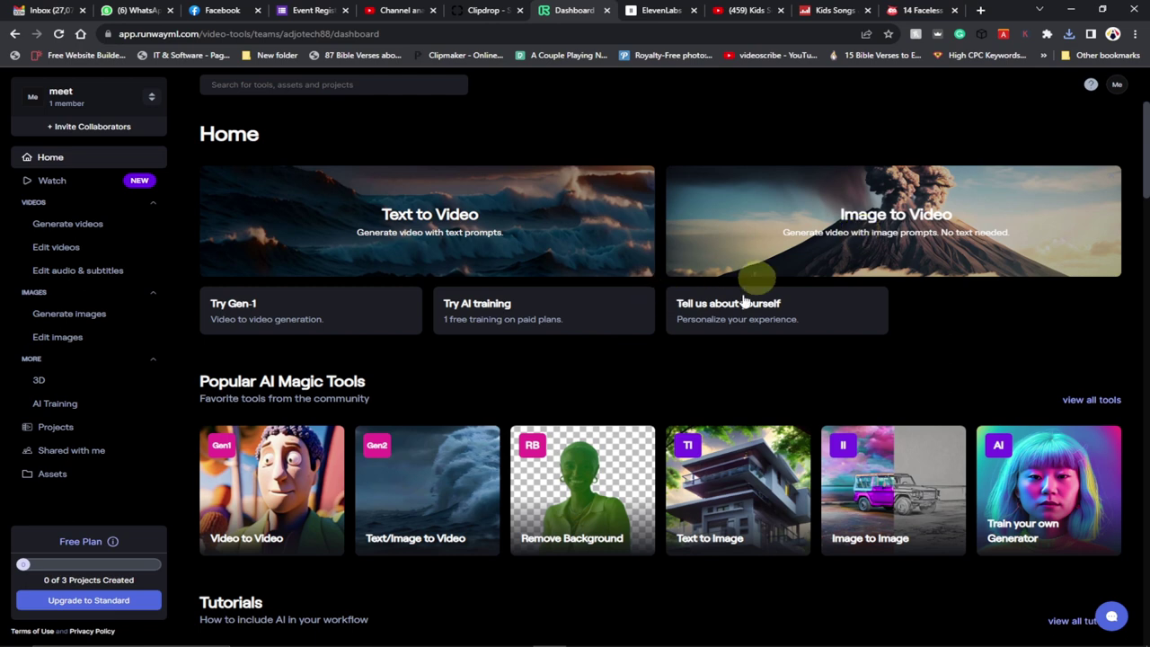
Step: Glance at the generated Clipdrop image, then return to the Runway dashboard
left_click(481, 10)
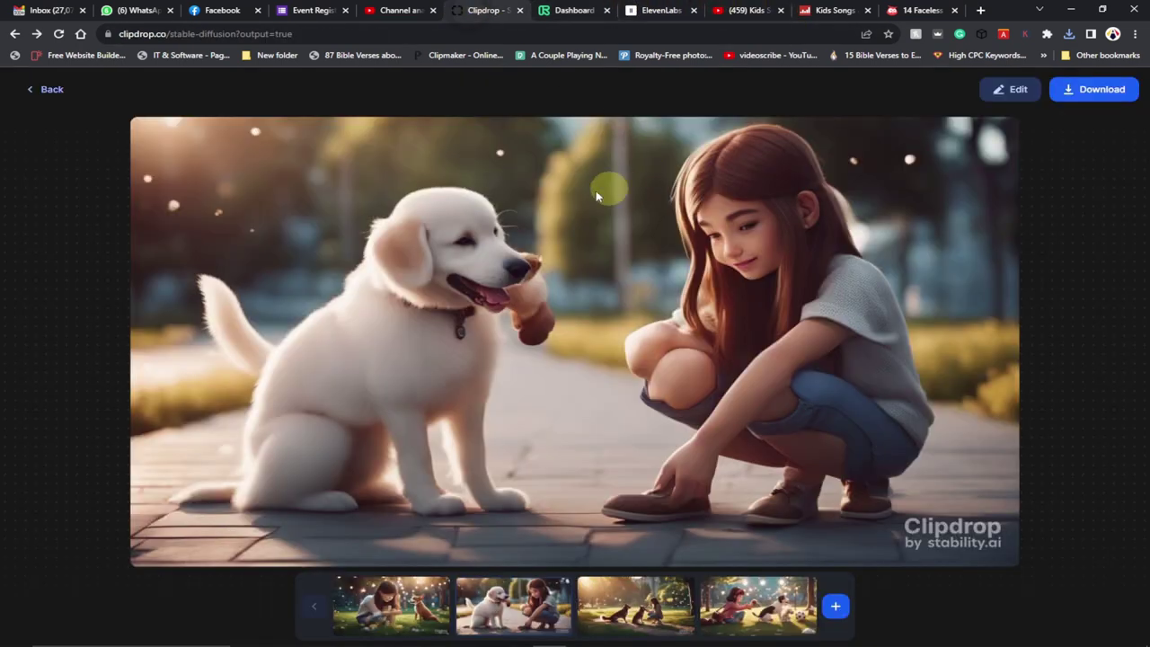
left_click(559, 11)
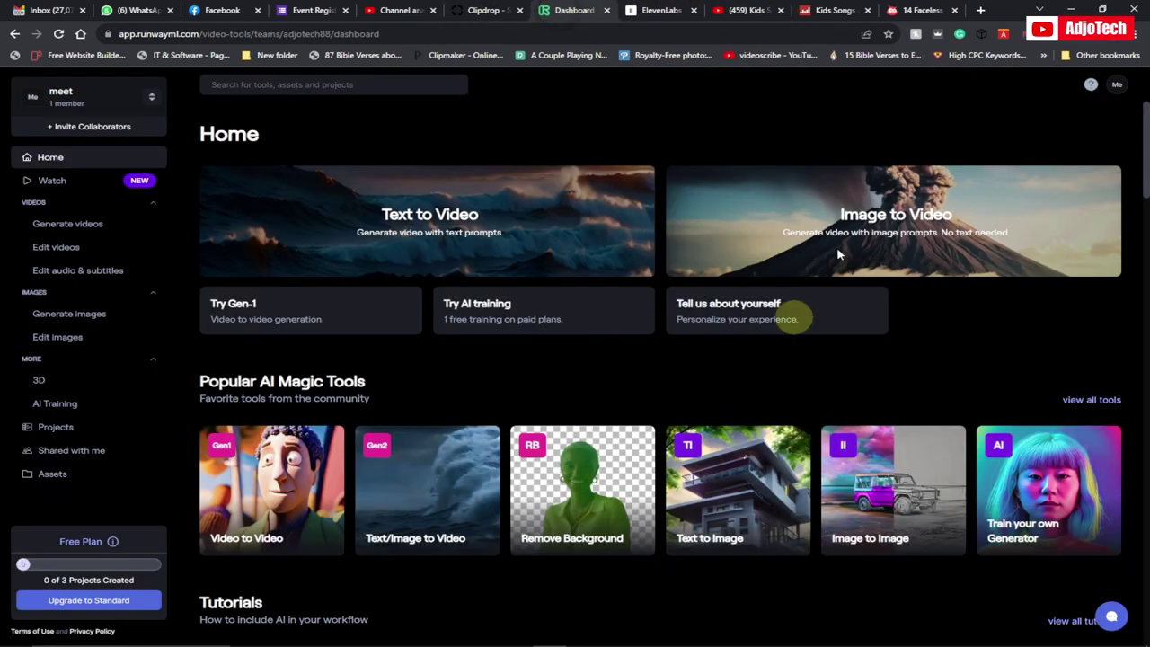
Step: Open Gen-2 Image to Video and upload stable-diffusion-xl (3).jpg from Downloads
left_click(861, 223)
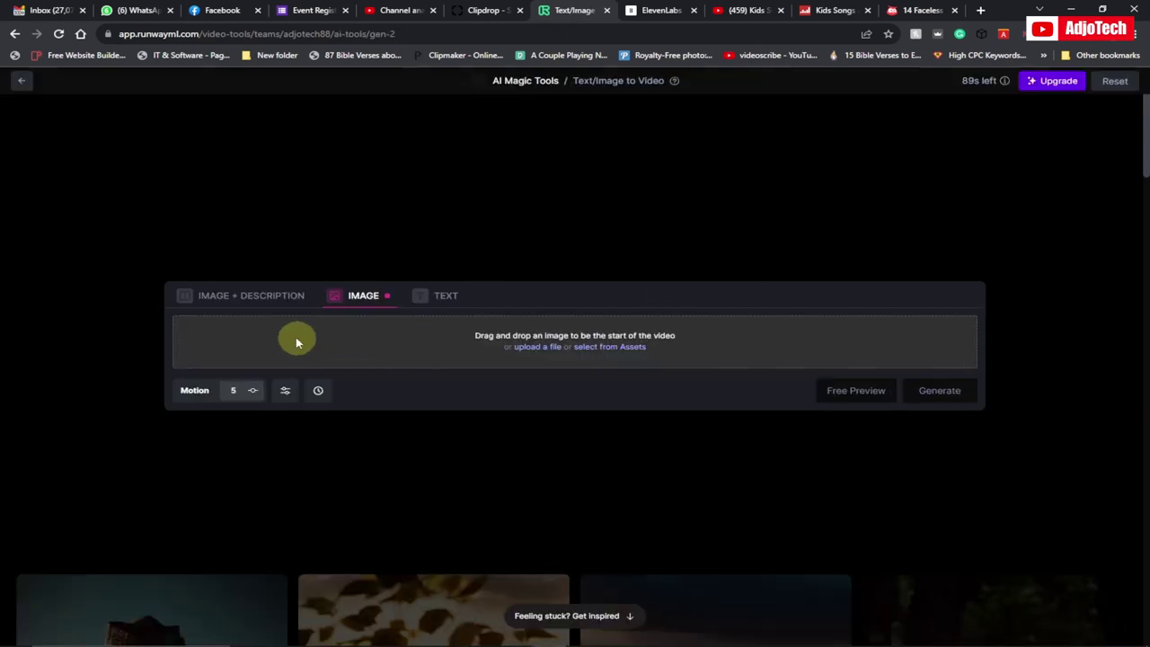
left_click(541, 348)
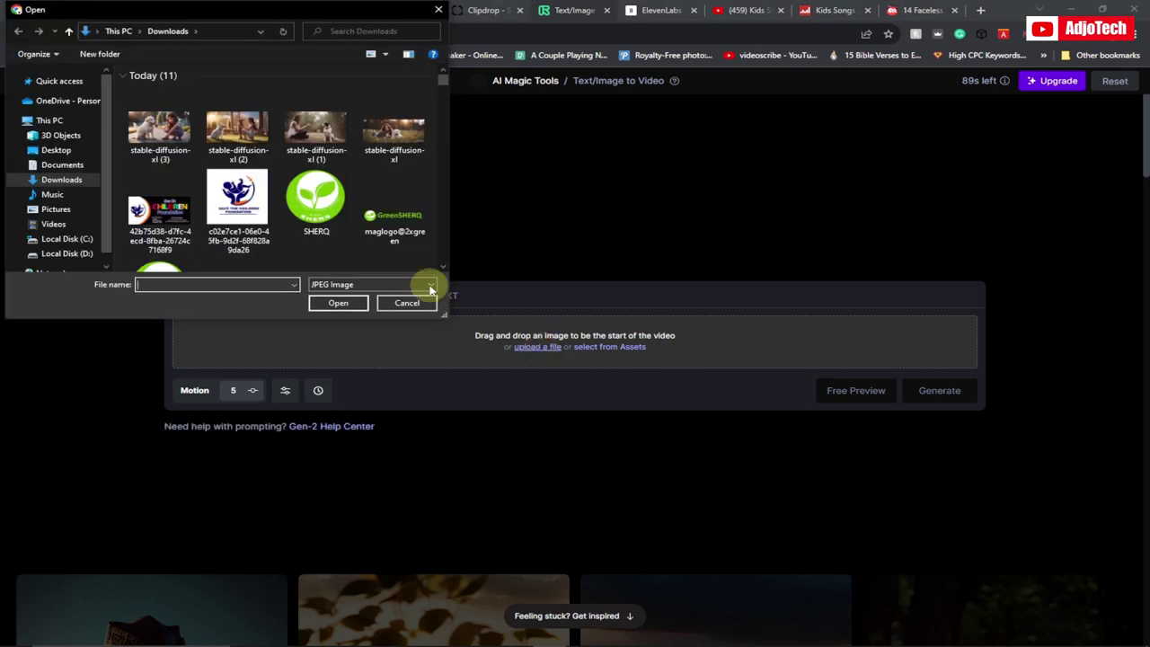
left_click(157, 132)
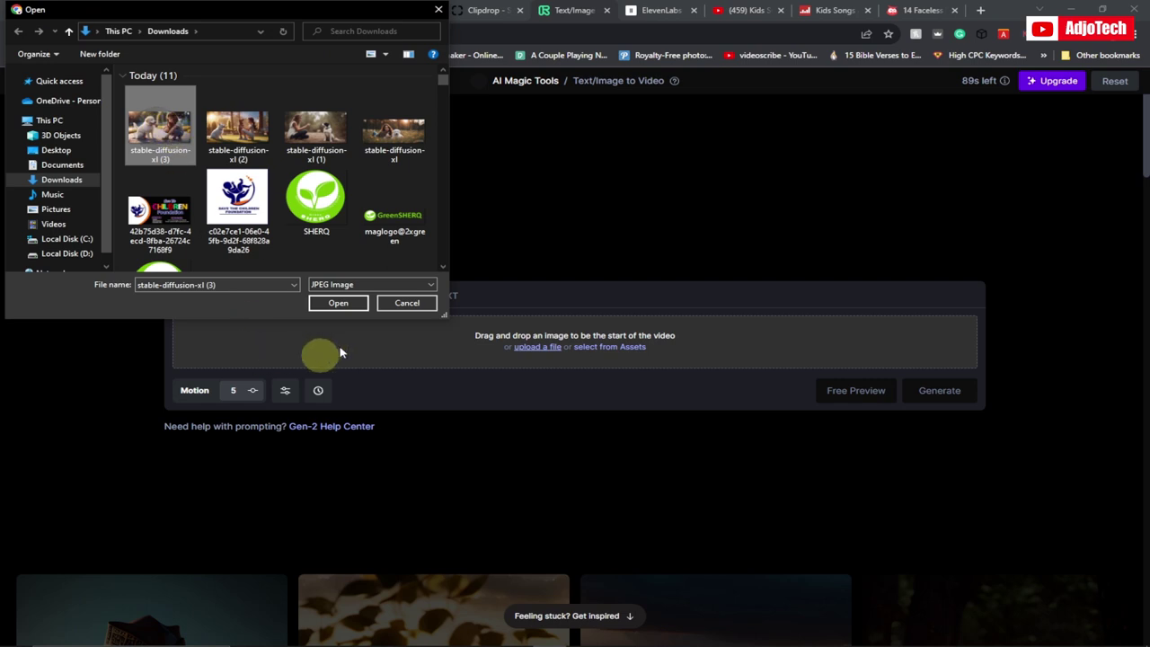
left_click(335, 305)
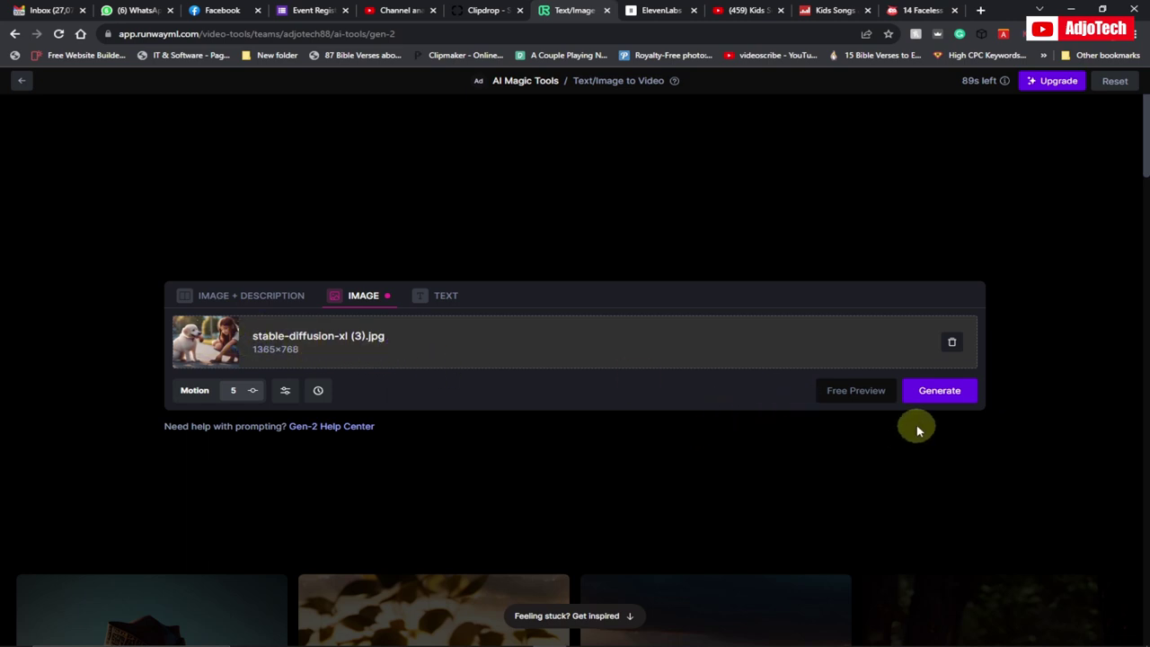
Step: Generate the 4-second Gen-2 clip and play it back full screen
left_click(935, 398)
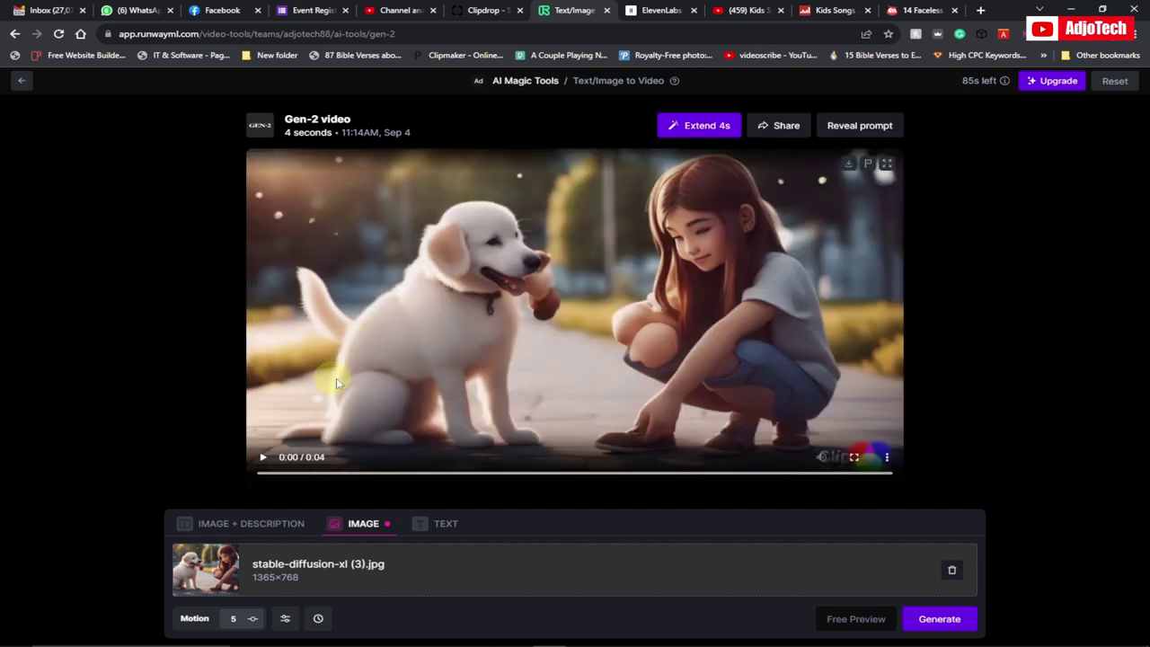
left_click(264, 459)
scroll(263, 456, "down", 1)
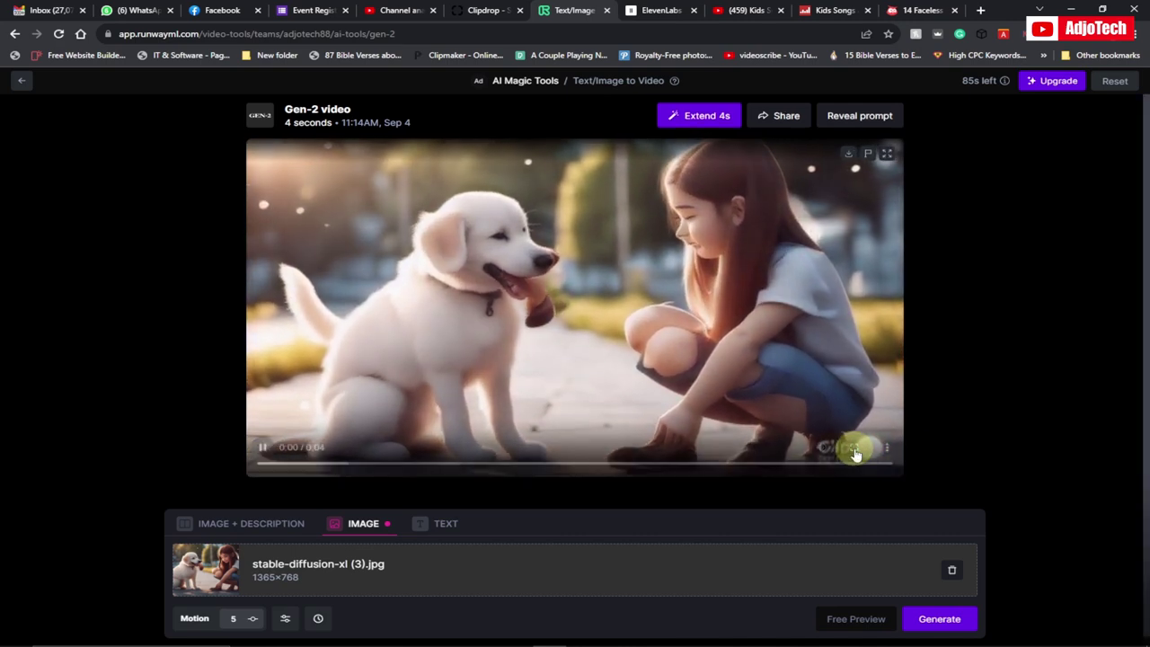
left_click(854, 448)
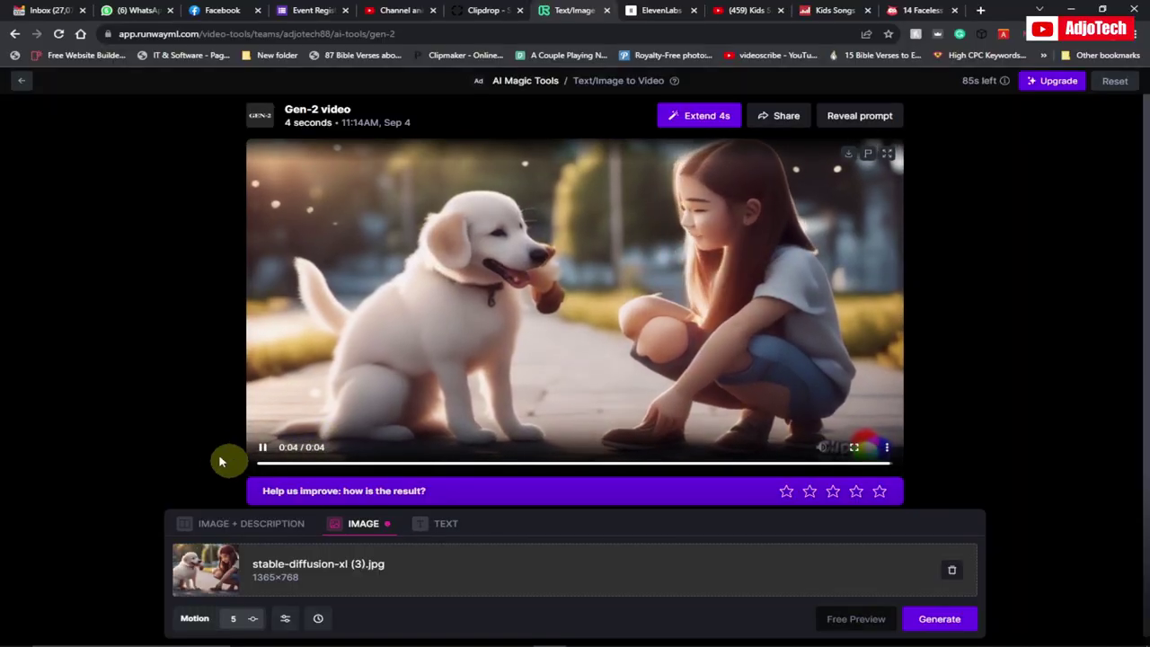
Step: Download the Gen-2 clip as an MP4 and switch to ElevenLabs
left_click(850, 157)
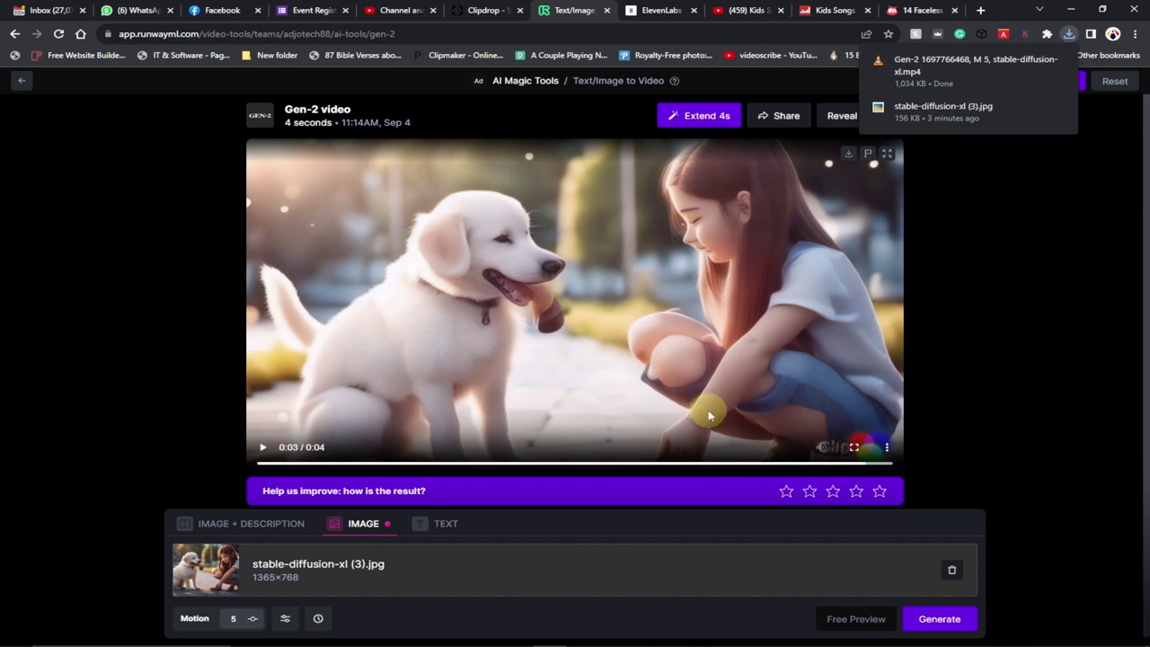
left_click(647, 11)
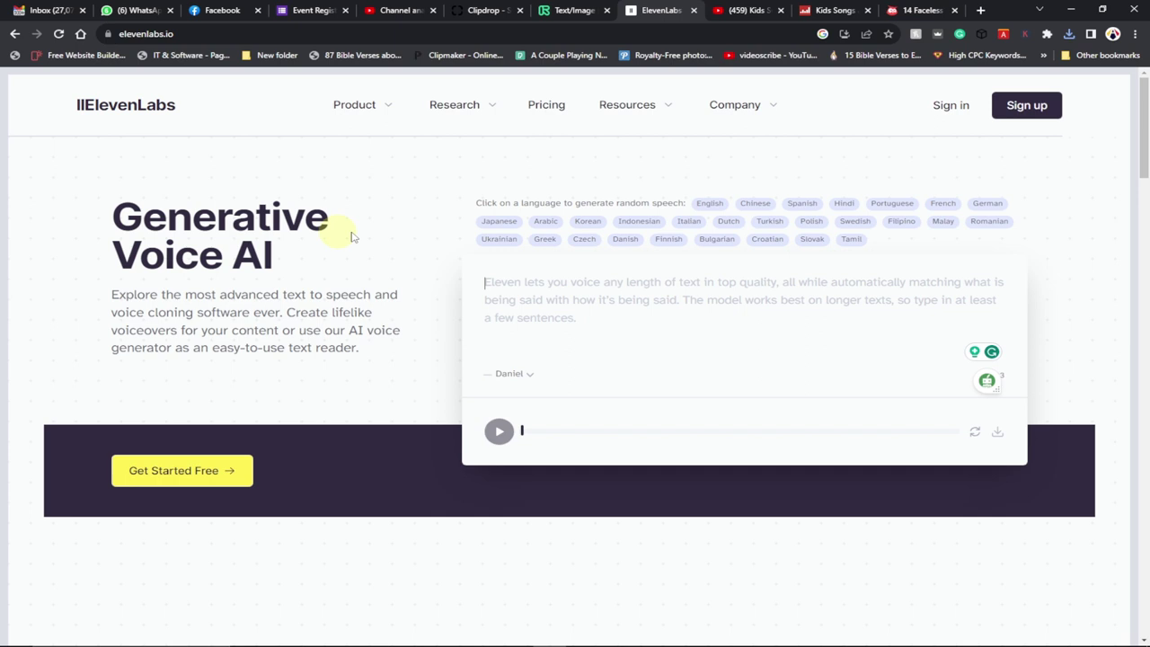
Step: Paste the sun-kissed park paragraph, voice it with Charlie, and download the 112 KB MP3
left_click(512, 374)
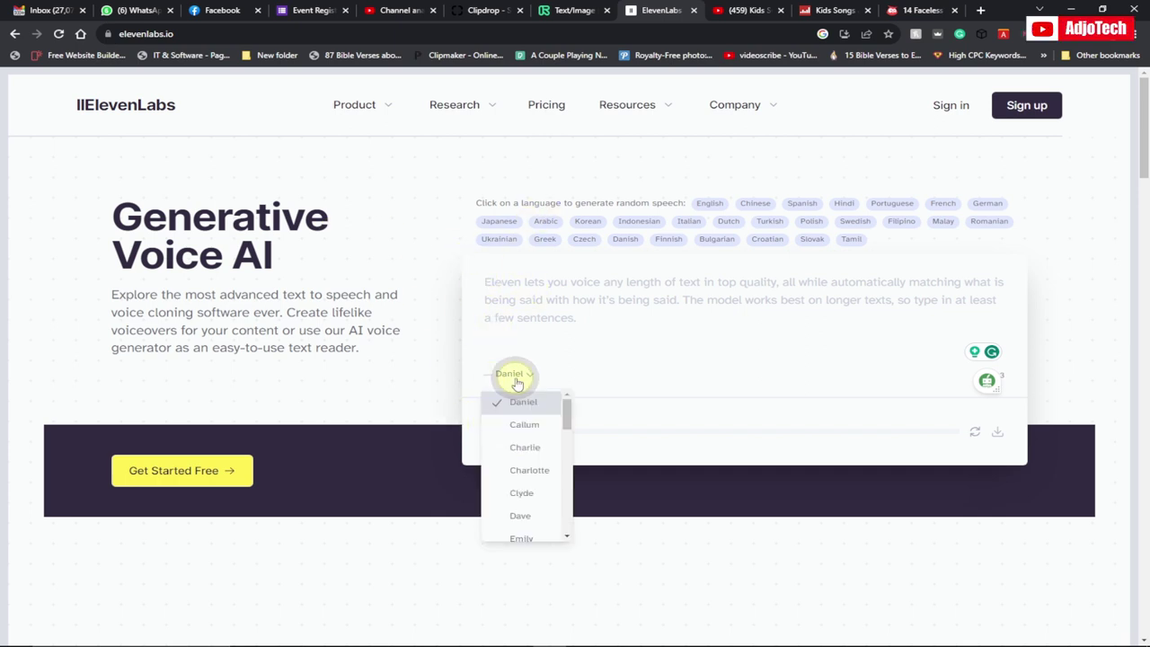
left_click(530, 475)
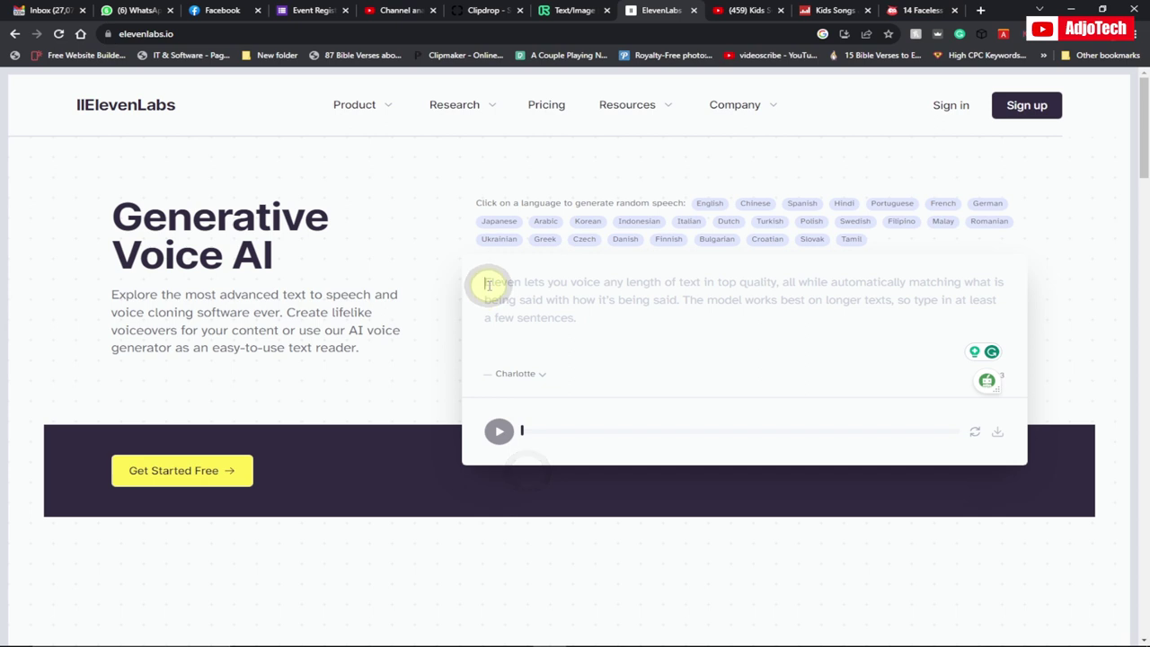
type("In a sun-kissed park, a beautiful girl embodied boundless joy as she played fetch with her exuberant dog. Her laughter harmonized with the dog's gleeful barks, creating a symphony of happiness that resonated through the hearts")
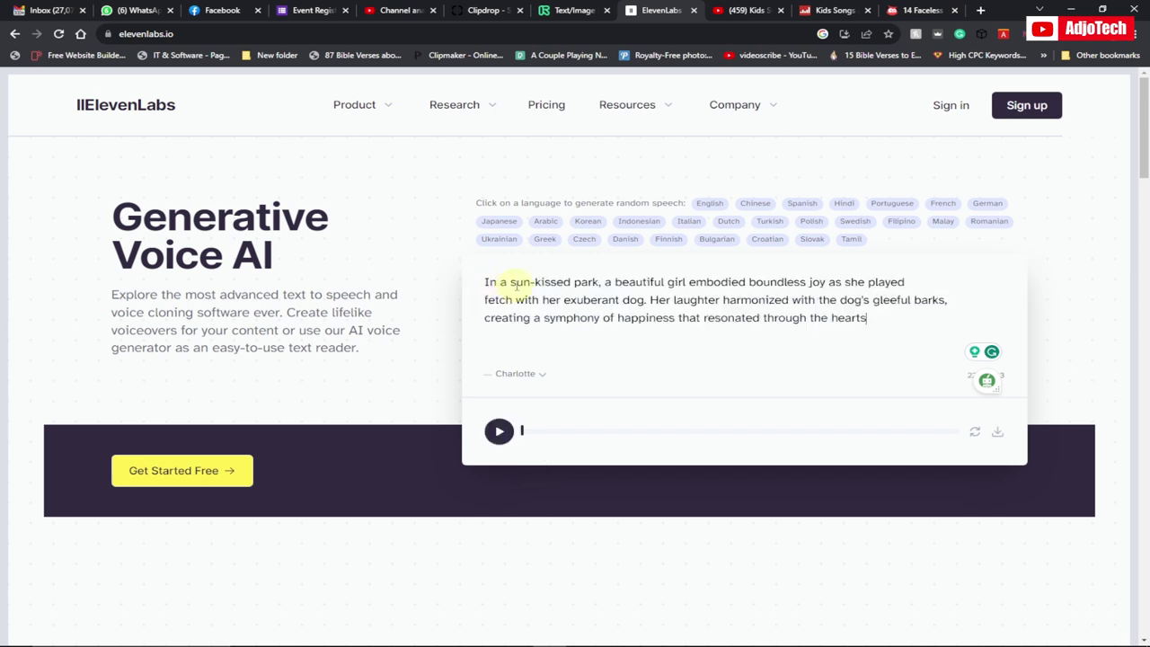
left_click(535, 382)
left_click(526, 441)
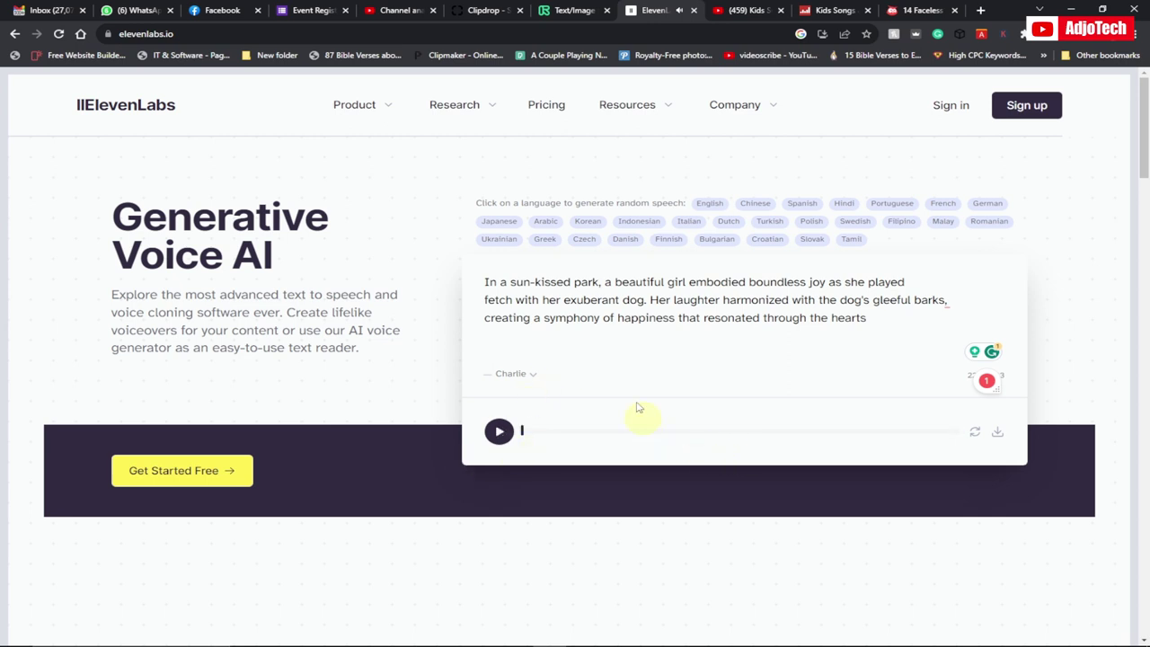
left_click(998, 435)
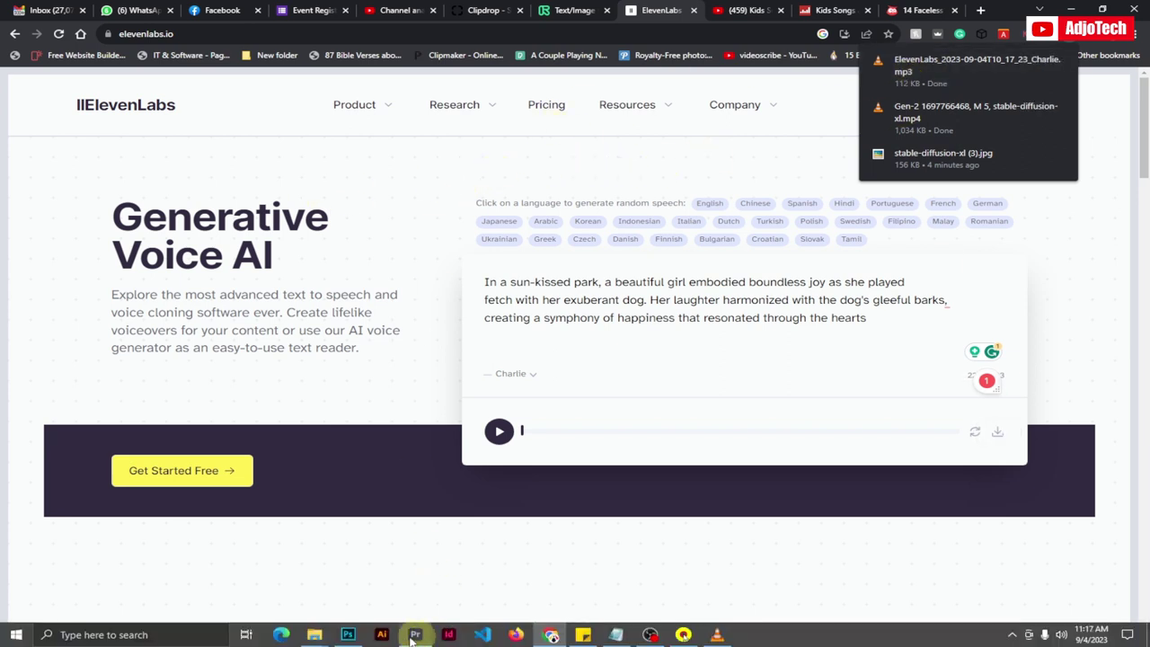
Step: Import the Gen-2 MP4 from Downloads into Premiere's Project panel and place it on V1
left_click(415, 642)
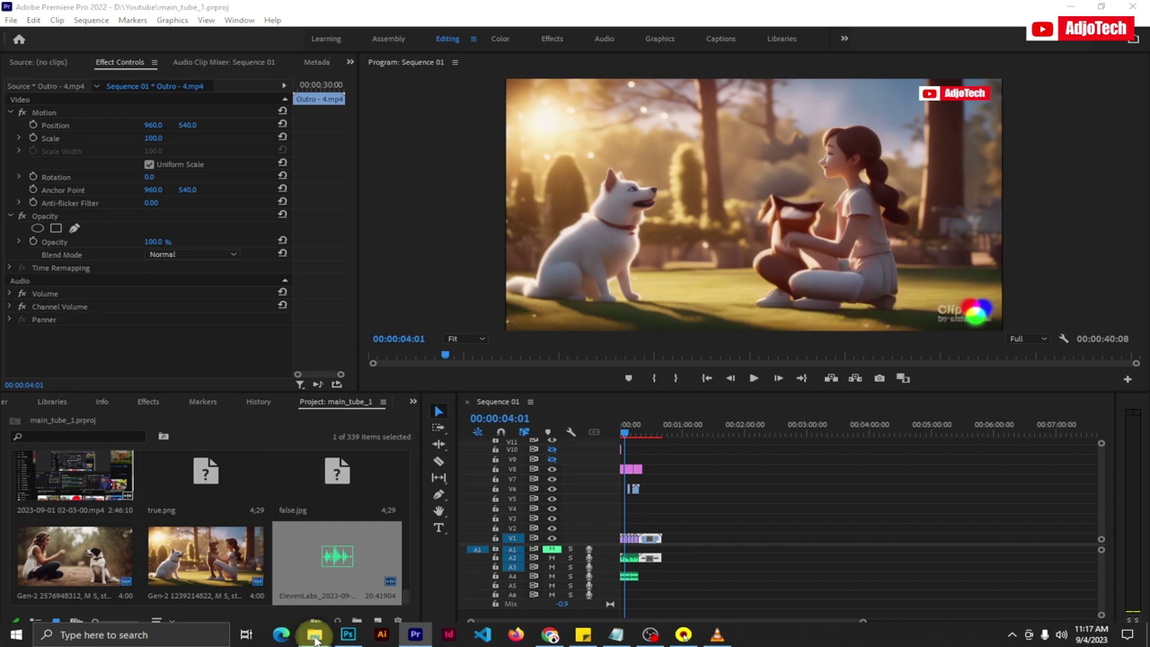
mouse_move(317, 631)
left_click(260, 571)
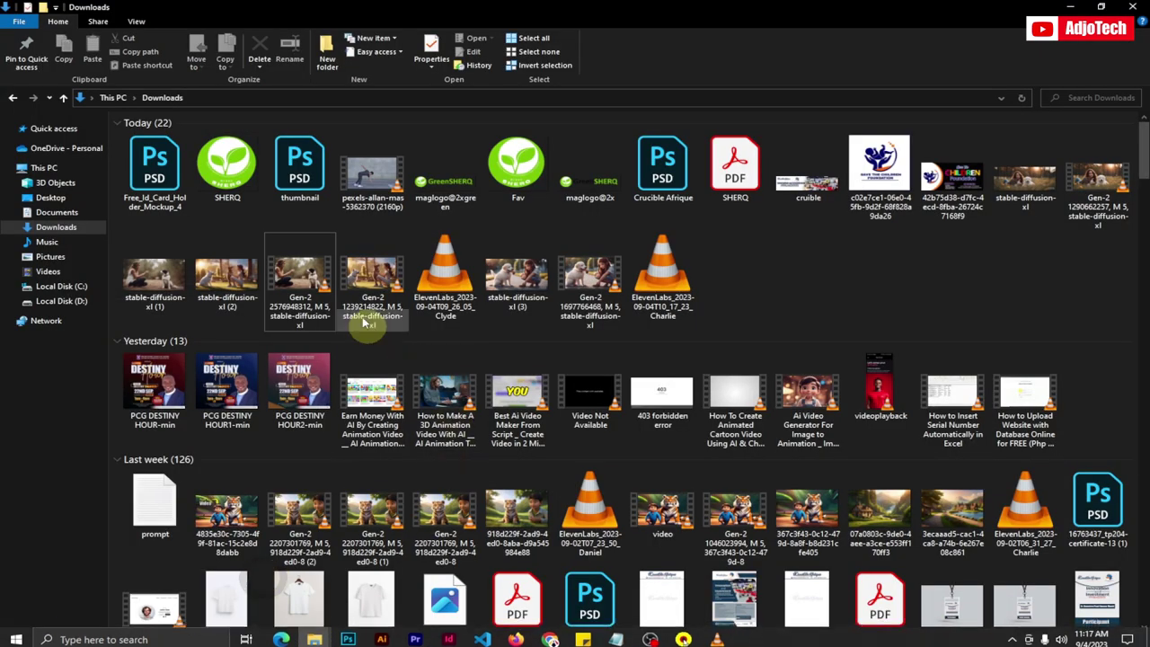
left_click(585, 281)
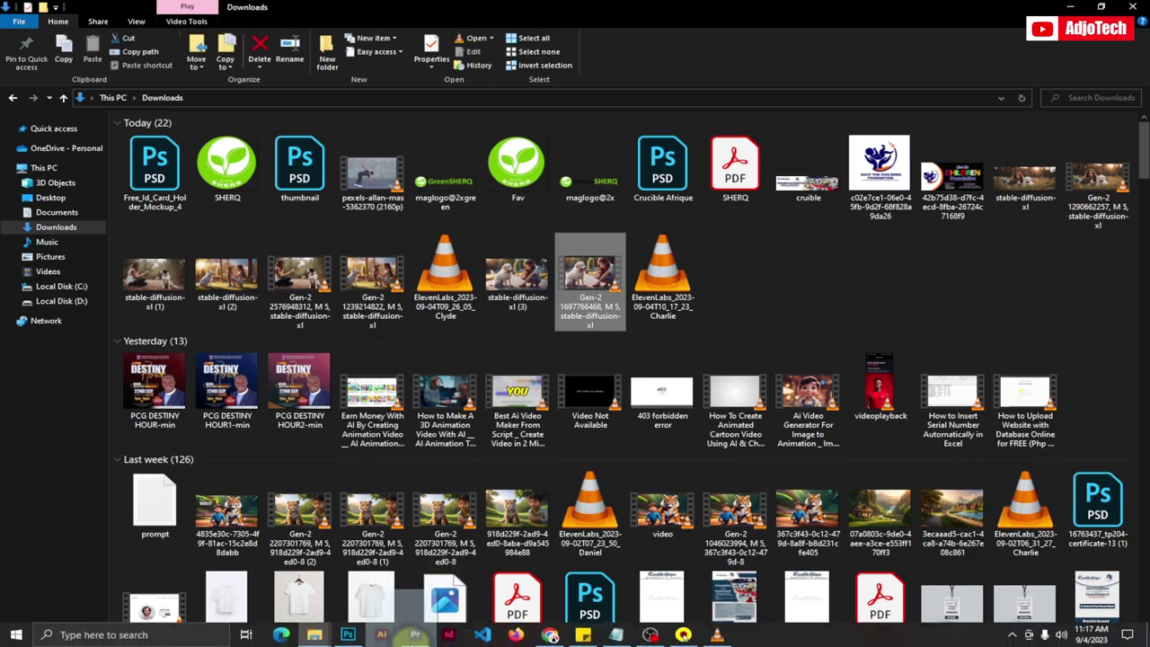
left_click_drag(416, 636, 344, 577)
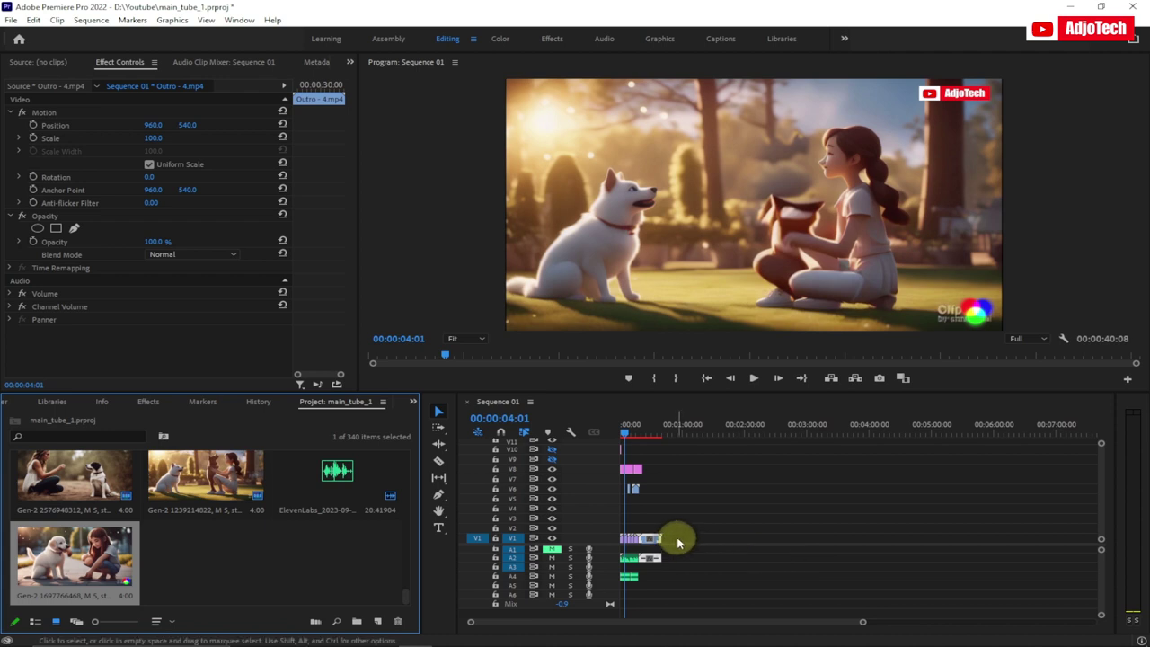
left_click_drag(863, 622, 800, 622)
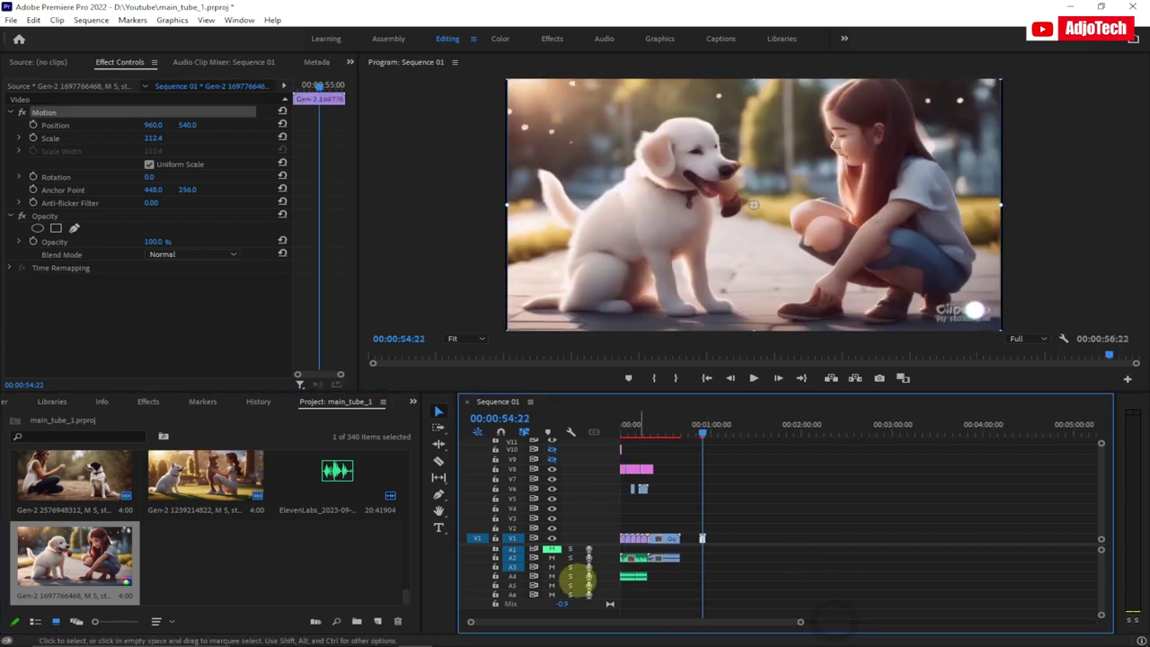
Step: Import the Charlie voiceover MP3 from Downloads and lay it on an audio track
left_click(314, 635)
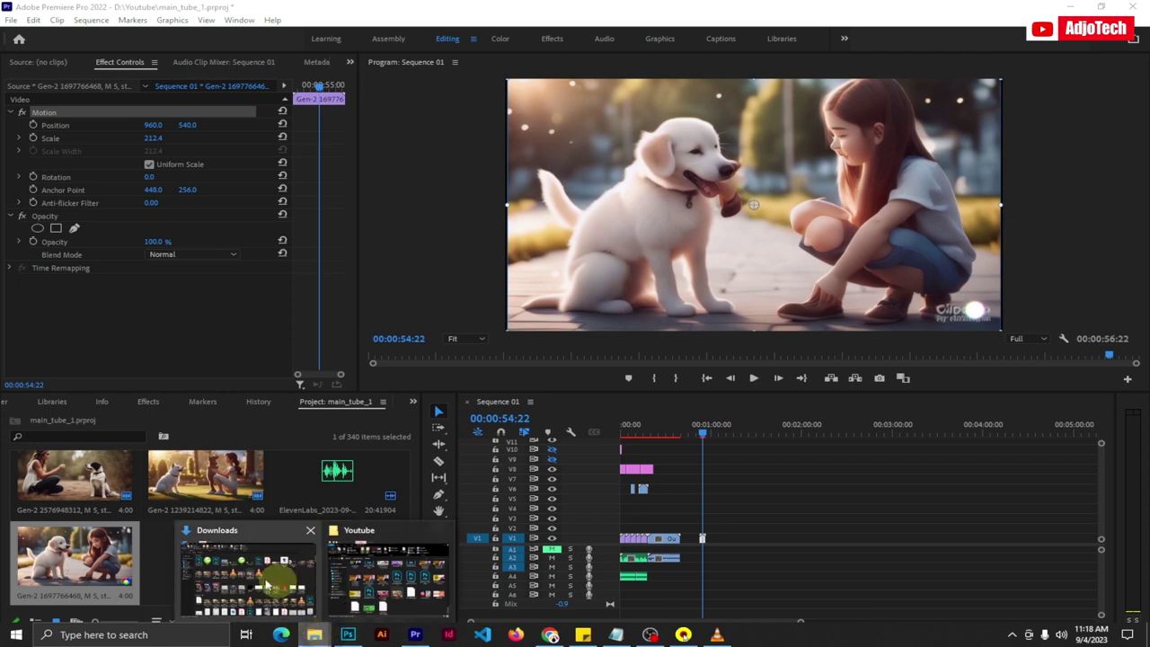
left_click(266, 586)
left_click(598, 297)
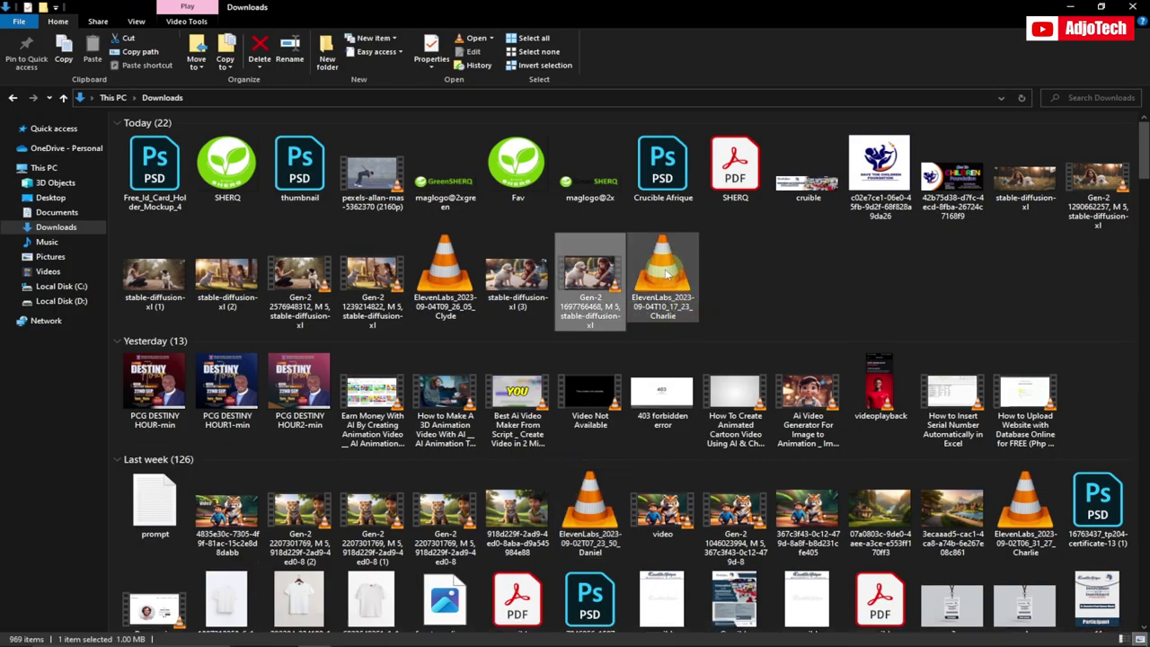
left_click_drag(666, 274, 301, 557)
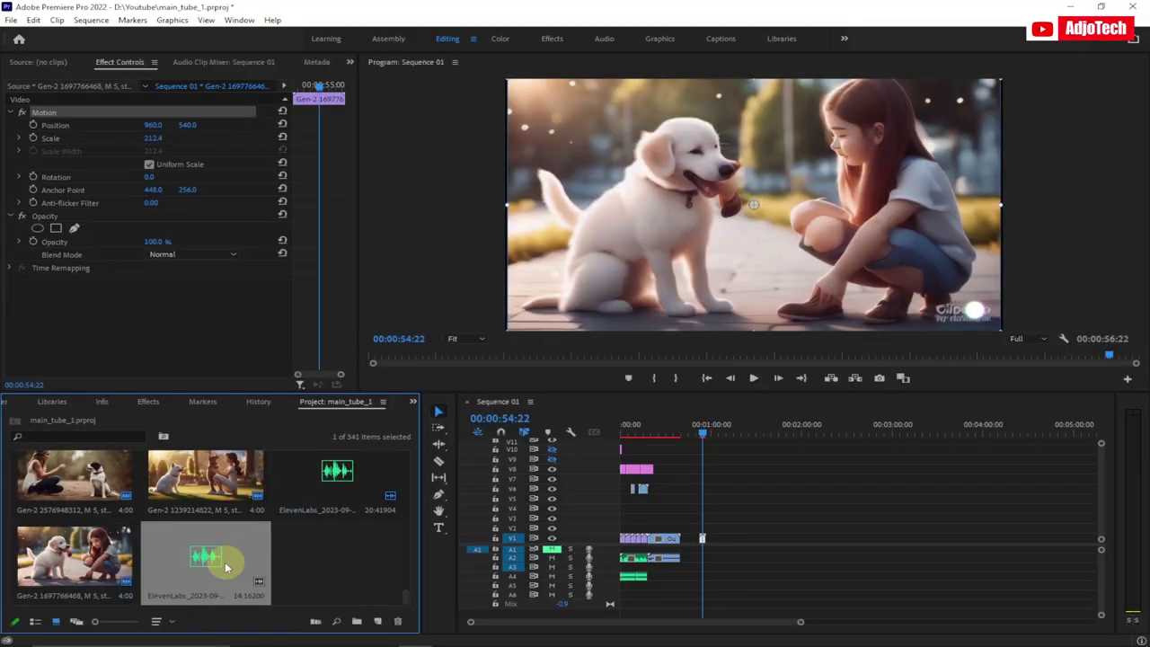
left_click_drag(225, 561, 701, 557)
Step: Scrub the playhead around 00:00:52:16 to review, then return near the start
left_click(705, 426)
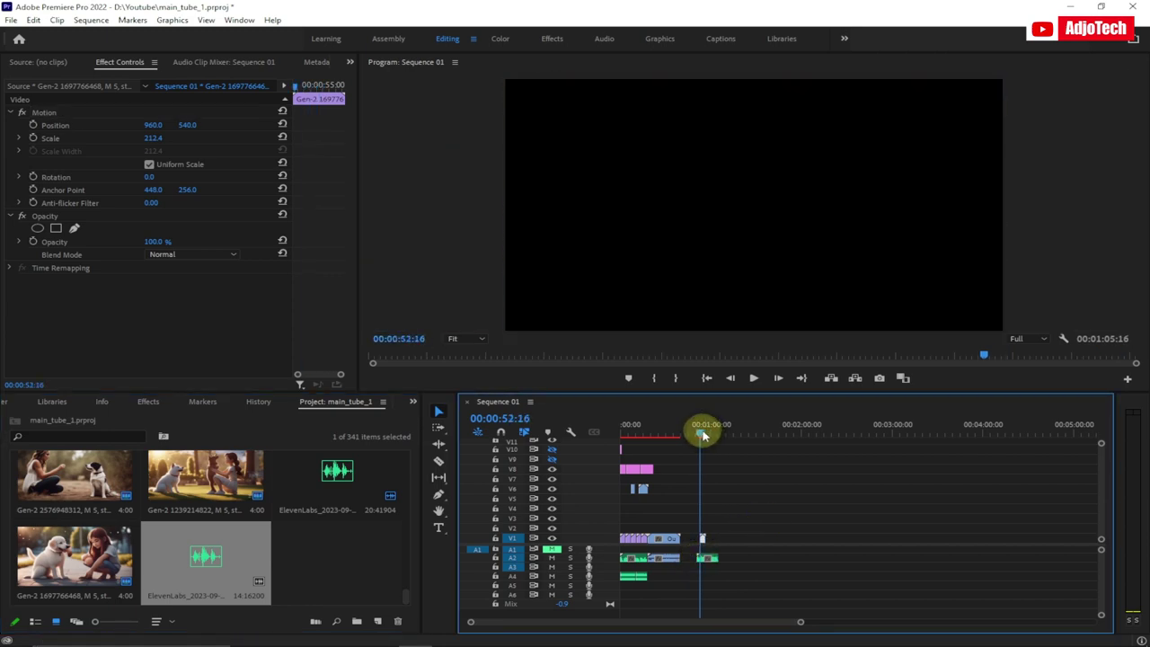
left_click_drag(700, 436, 706, 435)
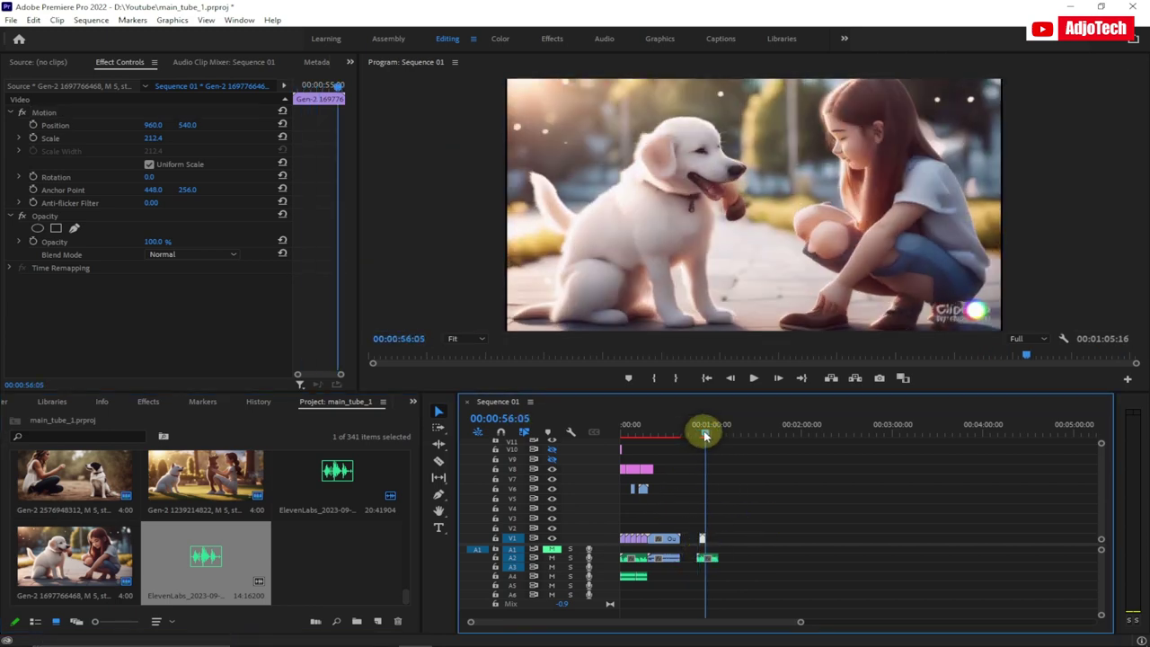
left_click(811, 230)
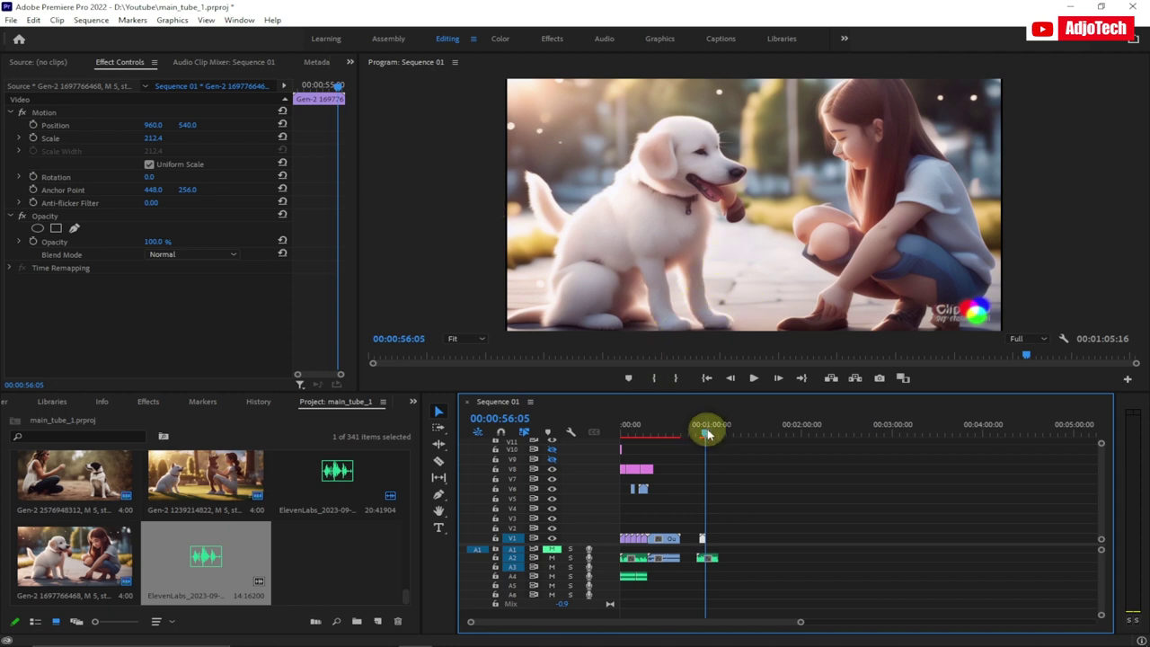
left_click_drag(707, 434, 640, 437)
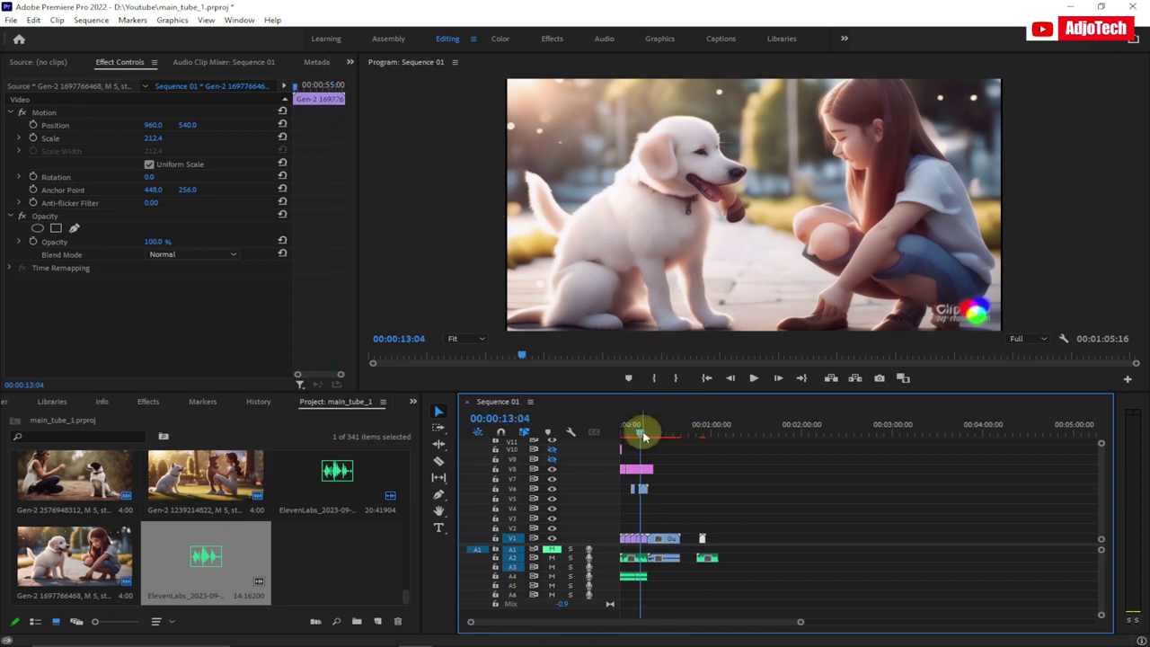